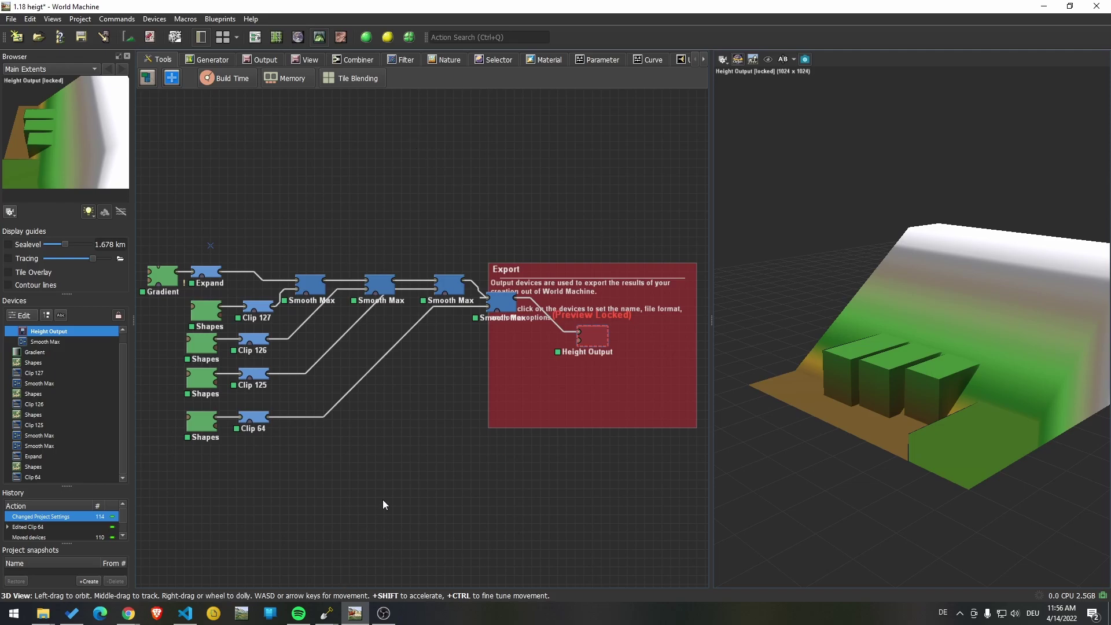
Set the height map import to Minecraft 1.18 or later, mapping 0–255 onto build limits -64 to 319
mouse_move(338, 613)
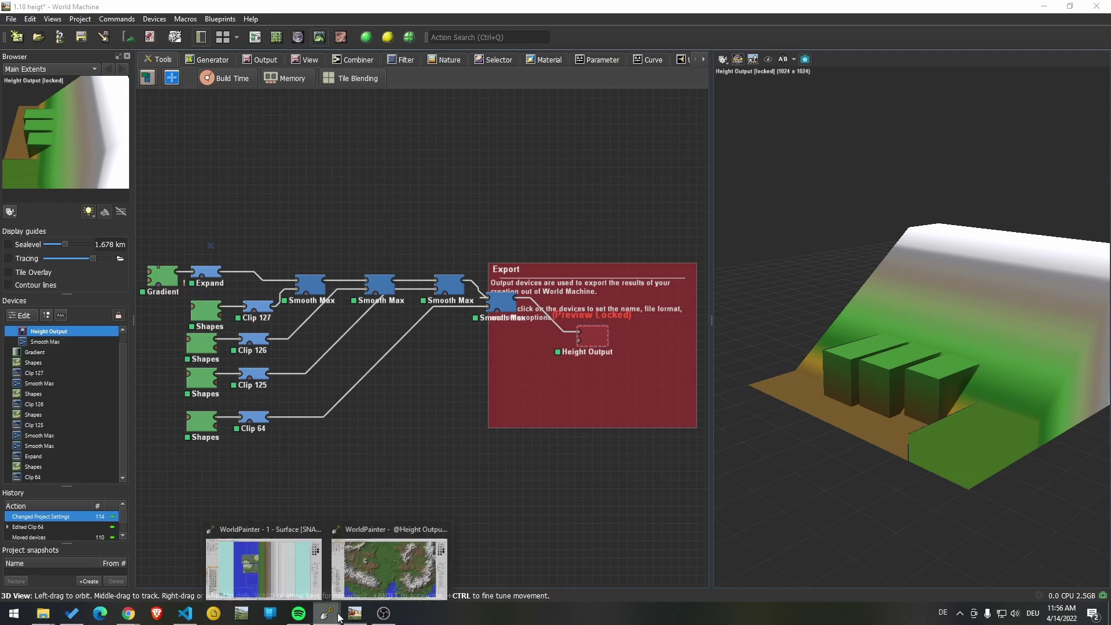
left_click(263, 564)
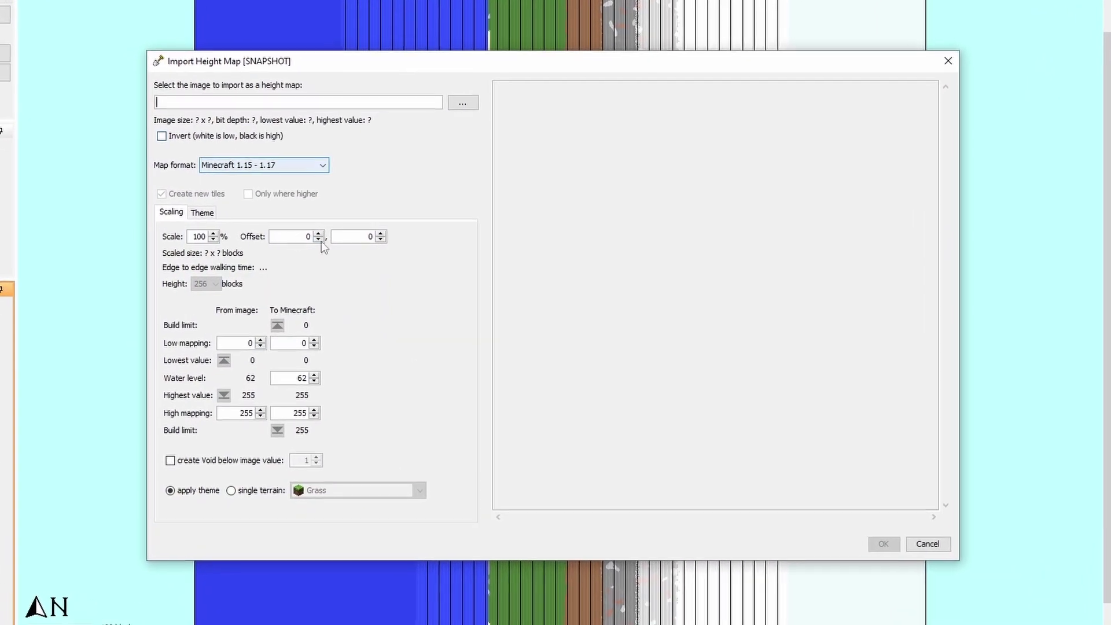
left_click(265, 151)
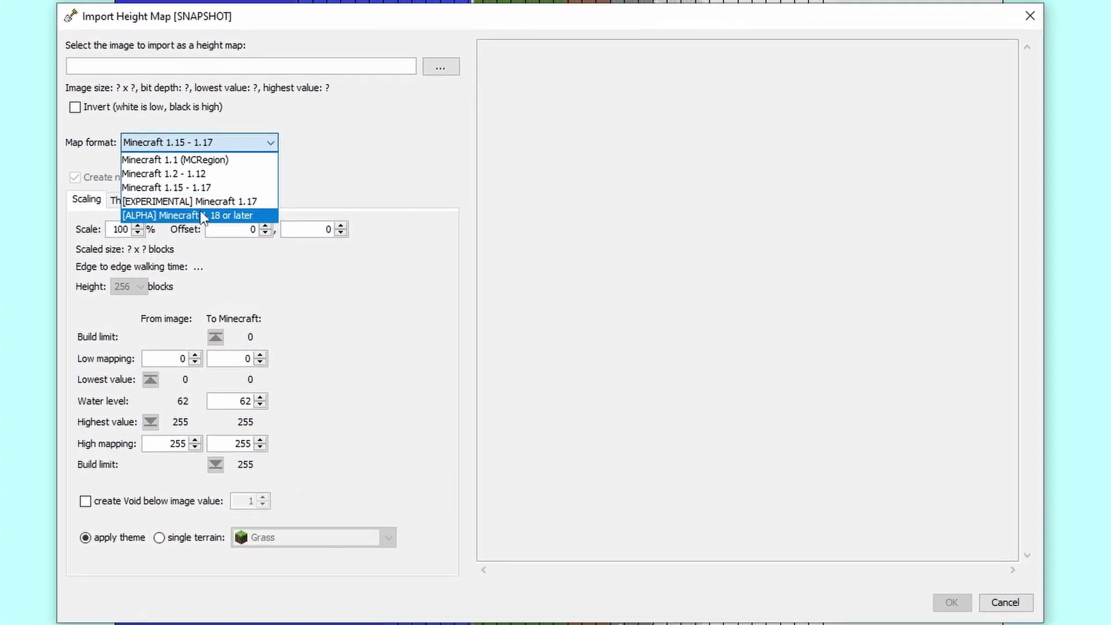
left_click(231, 218)
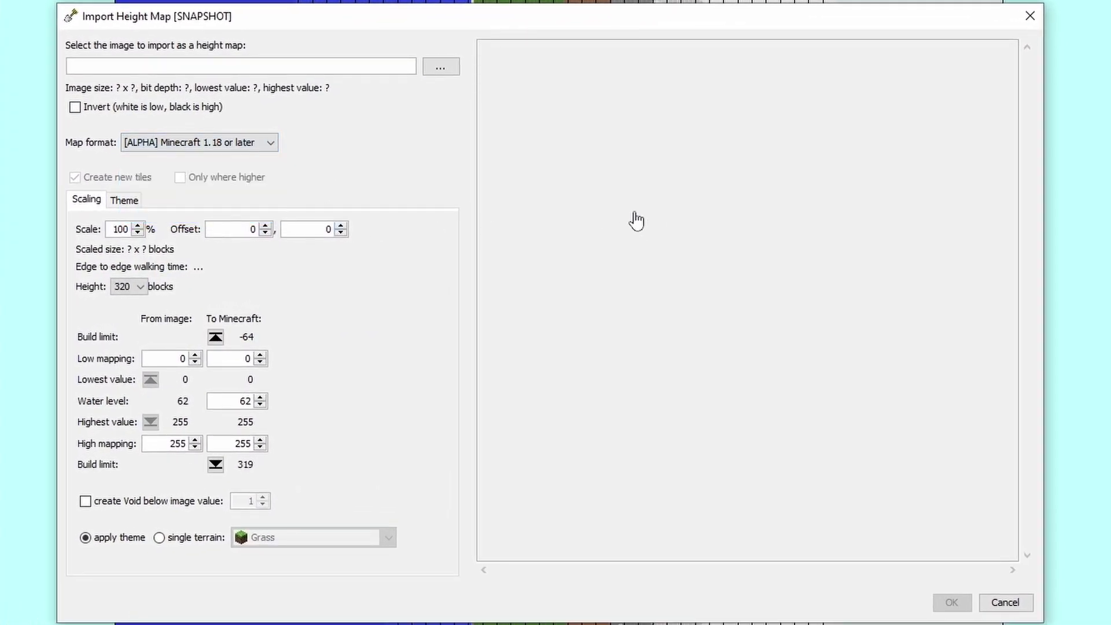
left_click(215, 338)
left_click(215, 464)
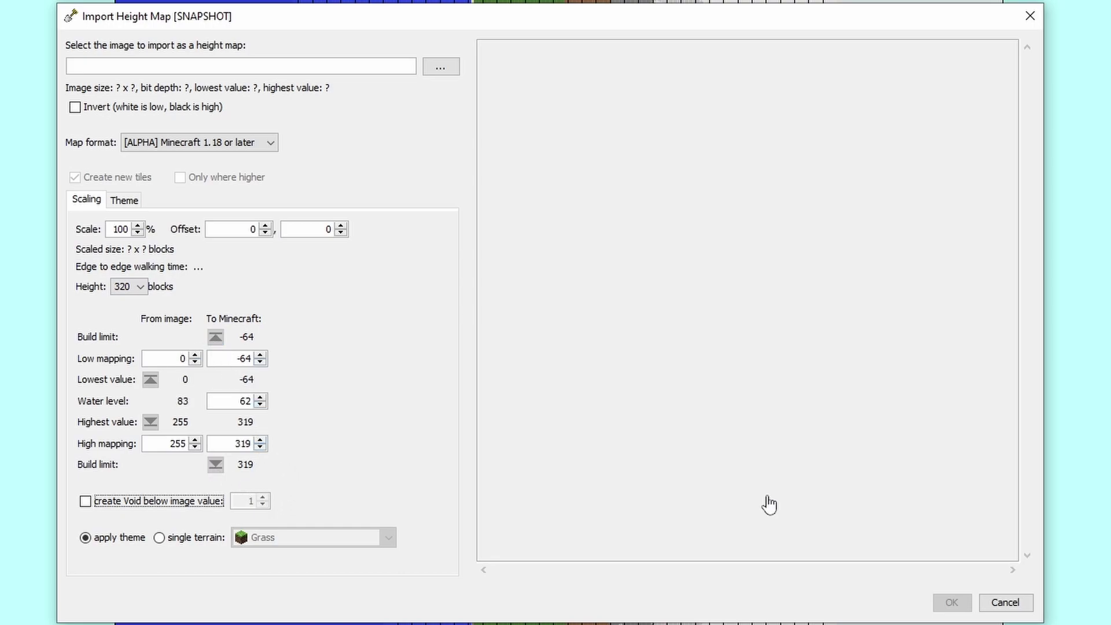
key("XF86Calculator")
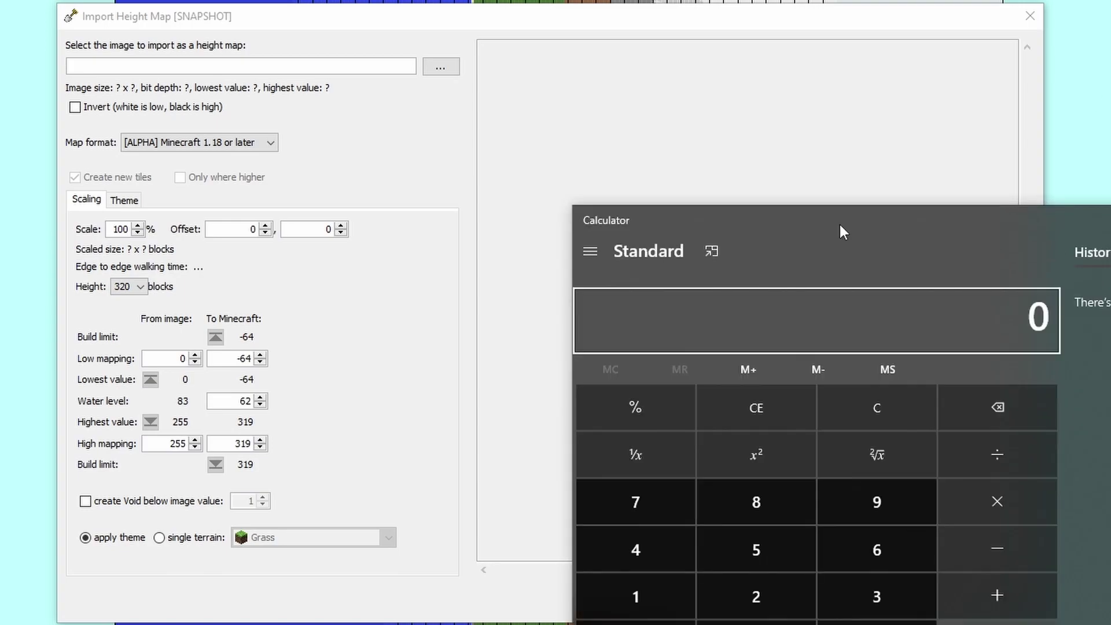
Add 64 + 319 in Calculator to get the 383-block height span
type("64 ")
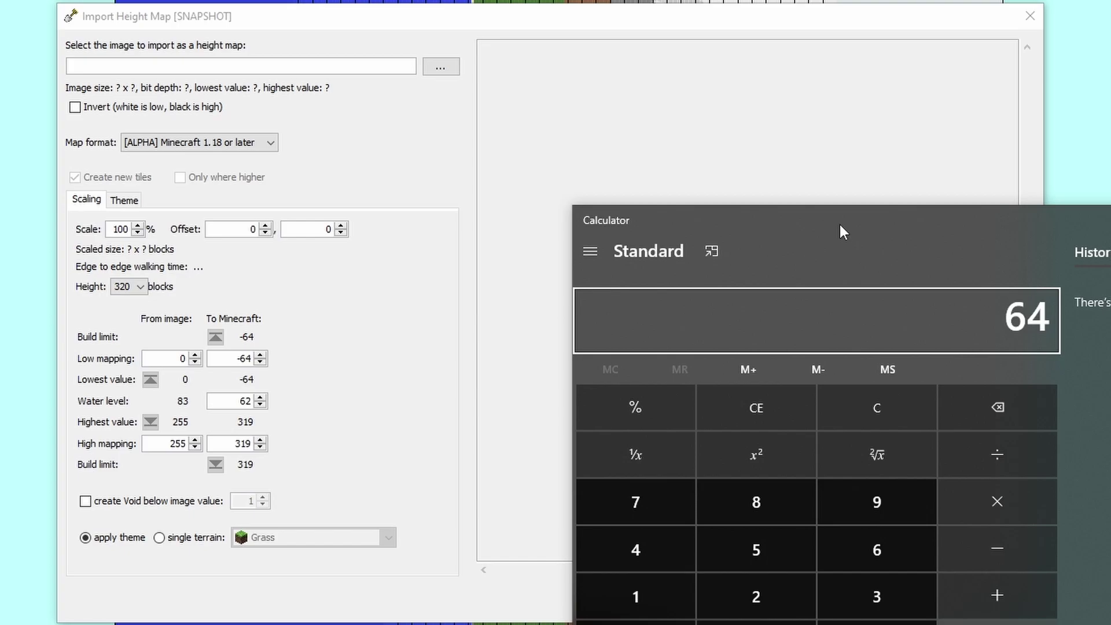
type("+ 319")
key("Return")
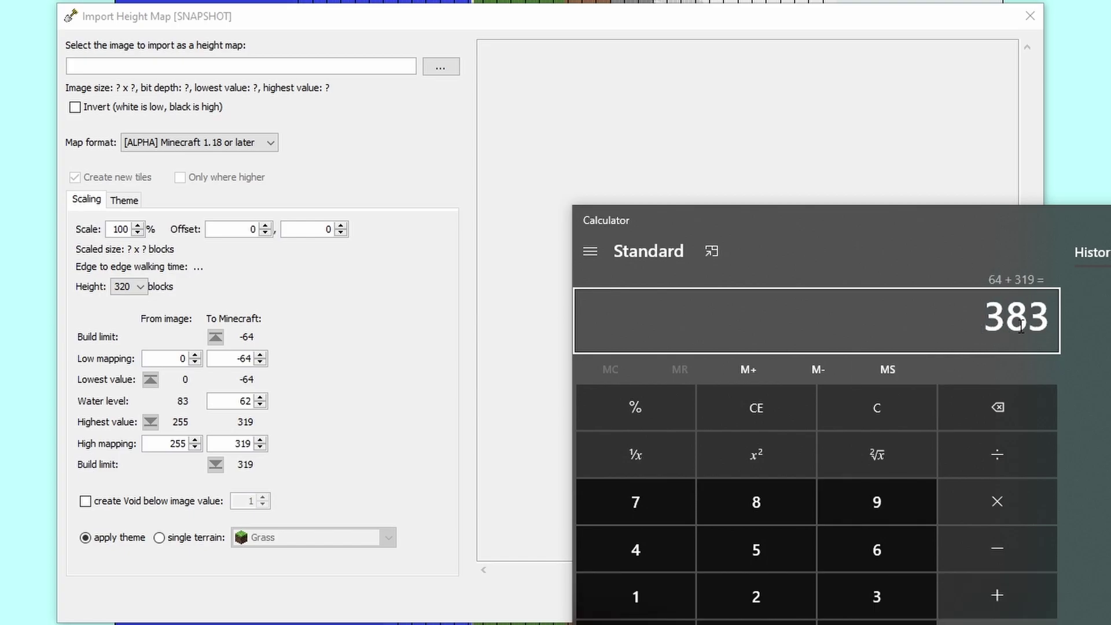
left_click(1030, 16)
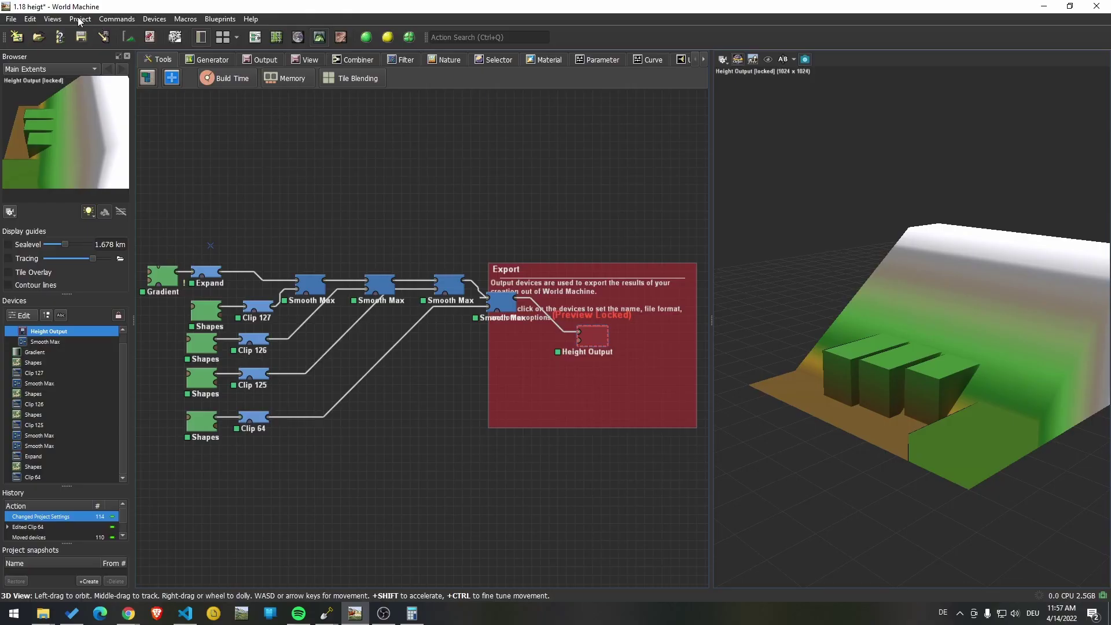
left_click(79, 19)
left_click(98, 32)
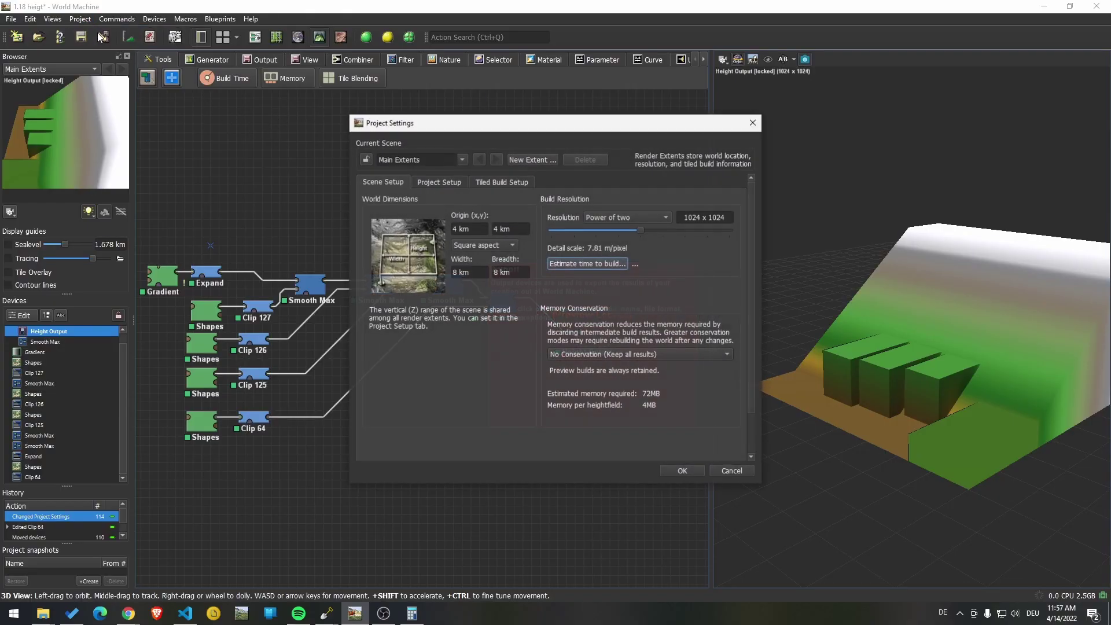
left_click(437, 181)
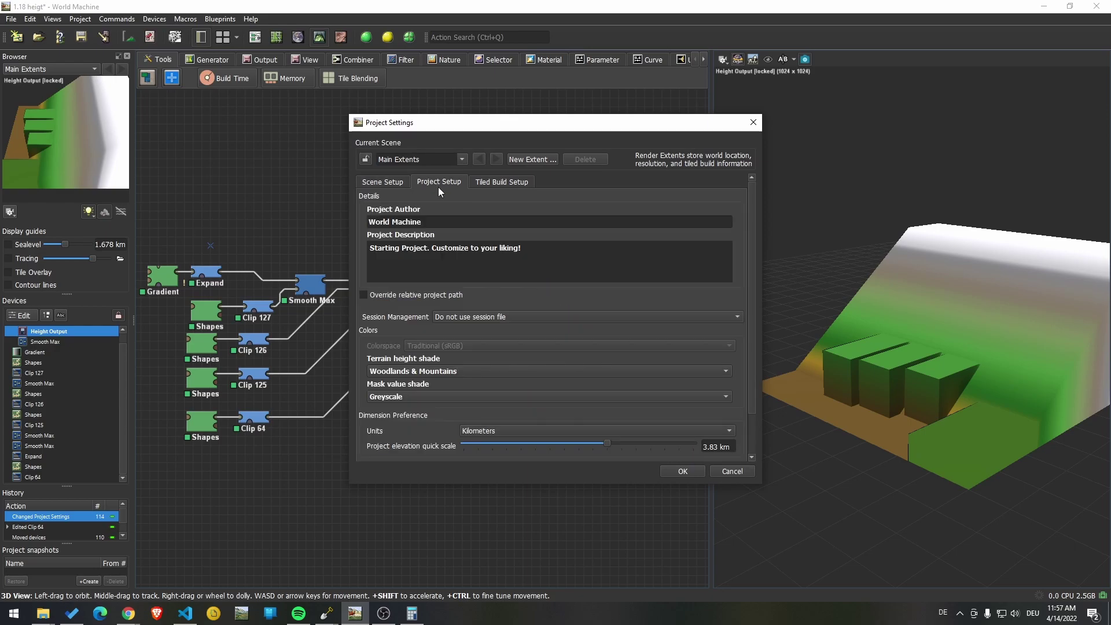
scroll(485, 346, "down", 1)
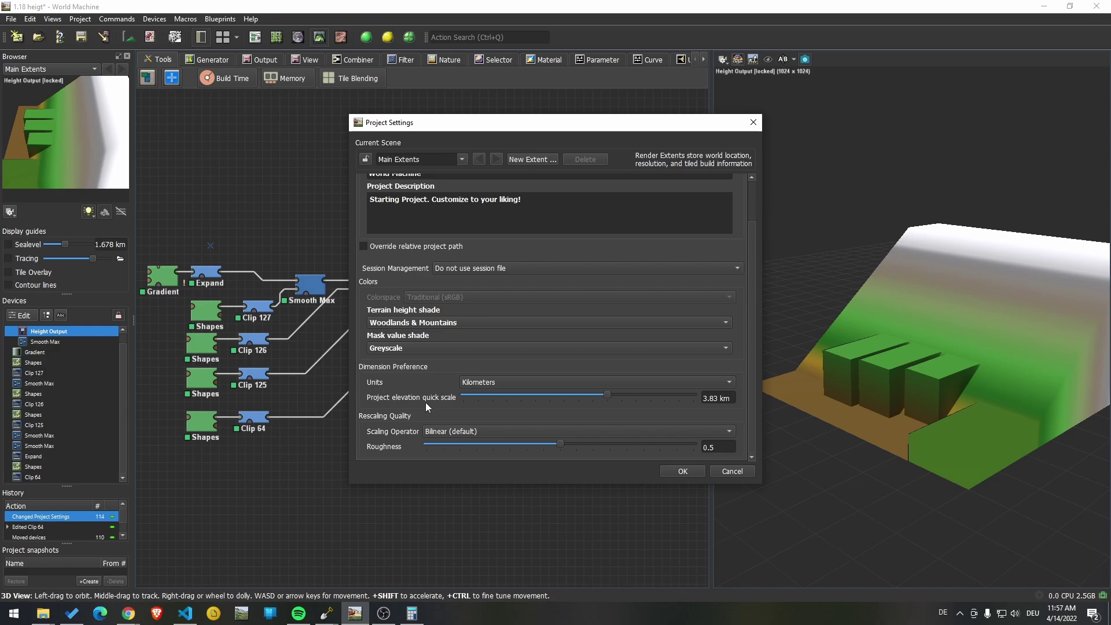
left_click_drag(730, 398, 673, 399)
key("alt+Tab")
left_click_drag(870, 226, 902, 280)
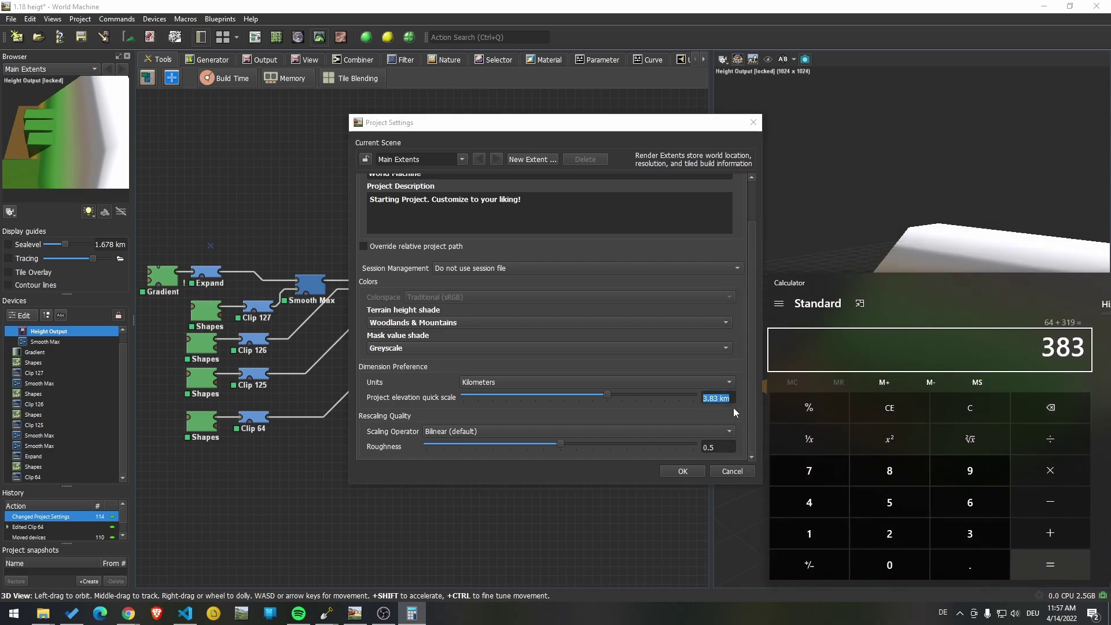
left_click(758, 454)
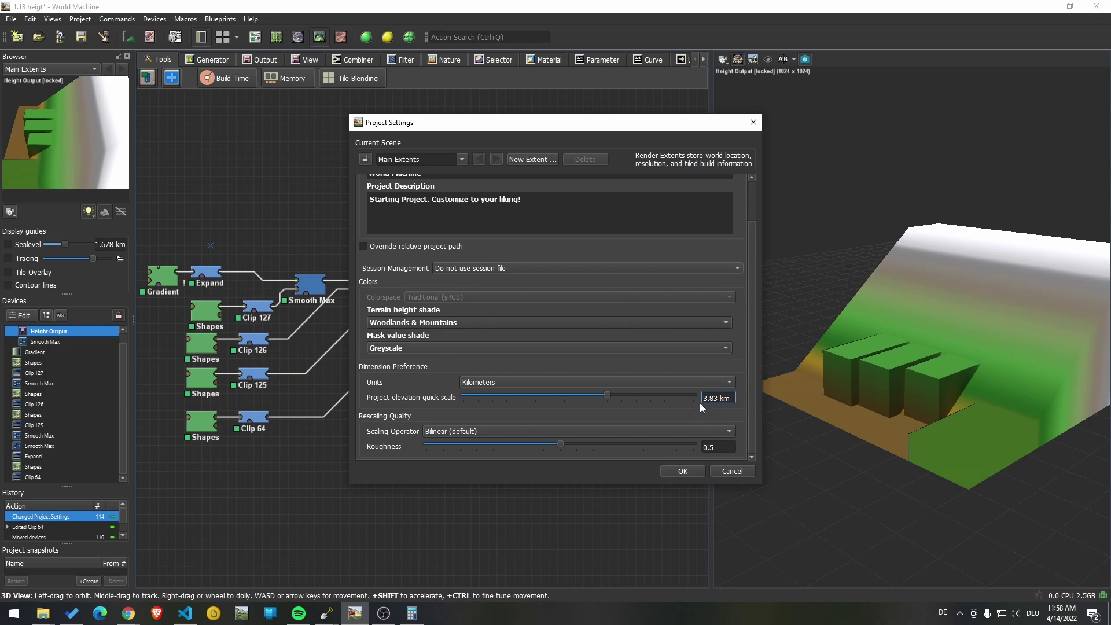
key("Return")
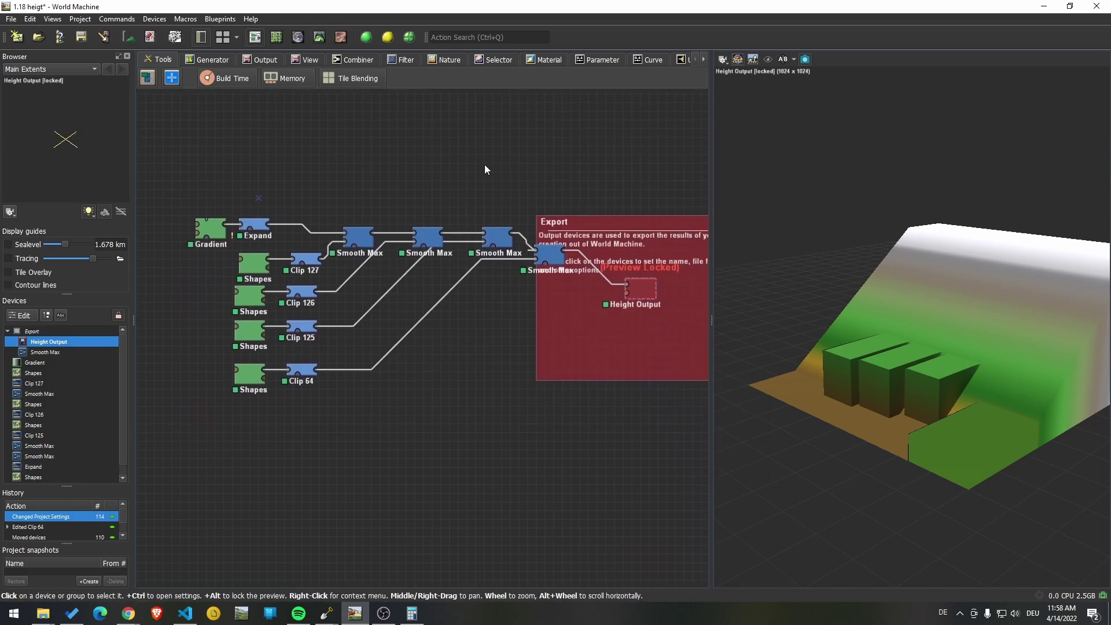
left_click_drag(903, 289, 925, 335)
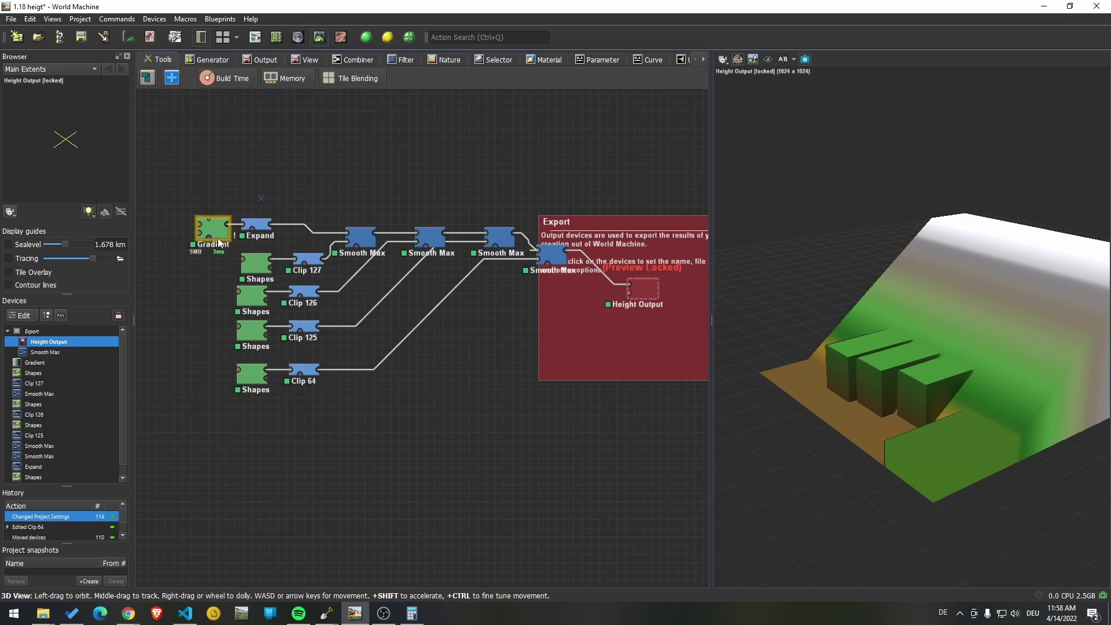
double_click(213, 231)
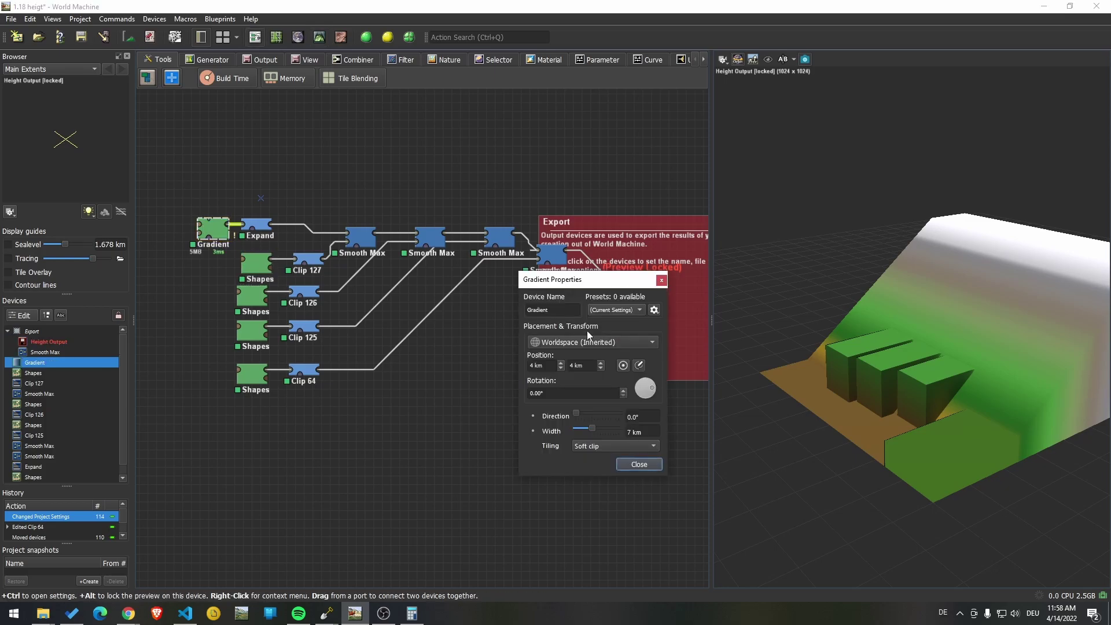
left_click(898, 404)
left_click_drag(898, 404, 856, 421)
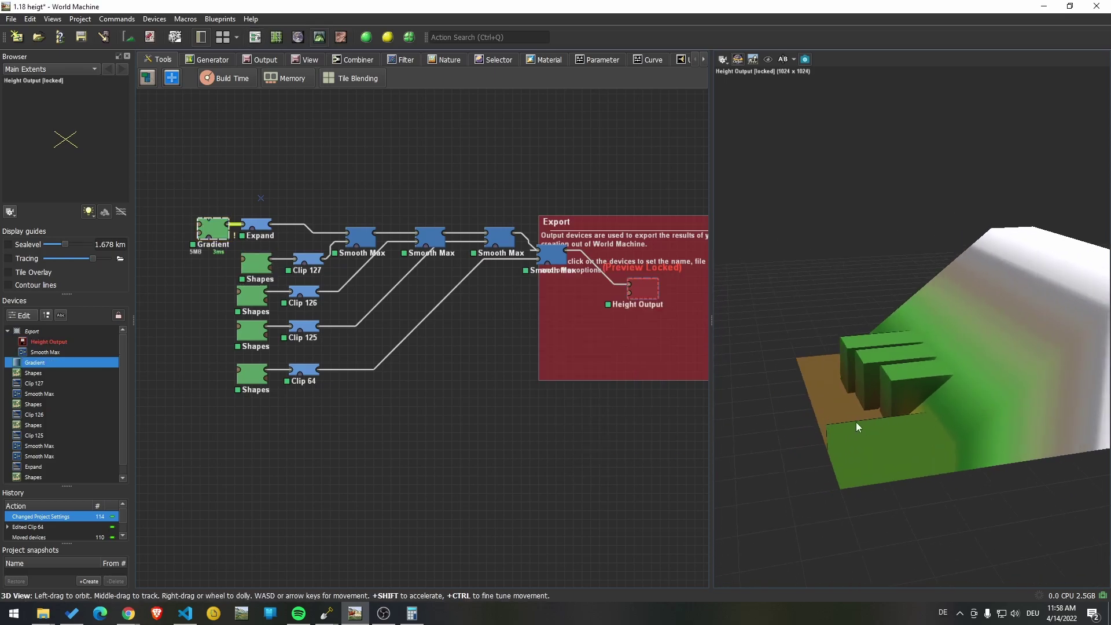
double_click(257, 225)
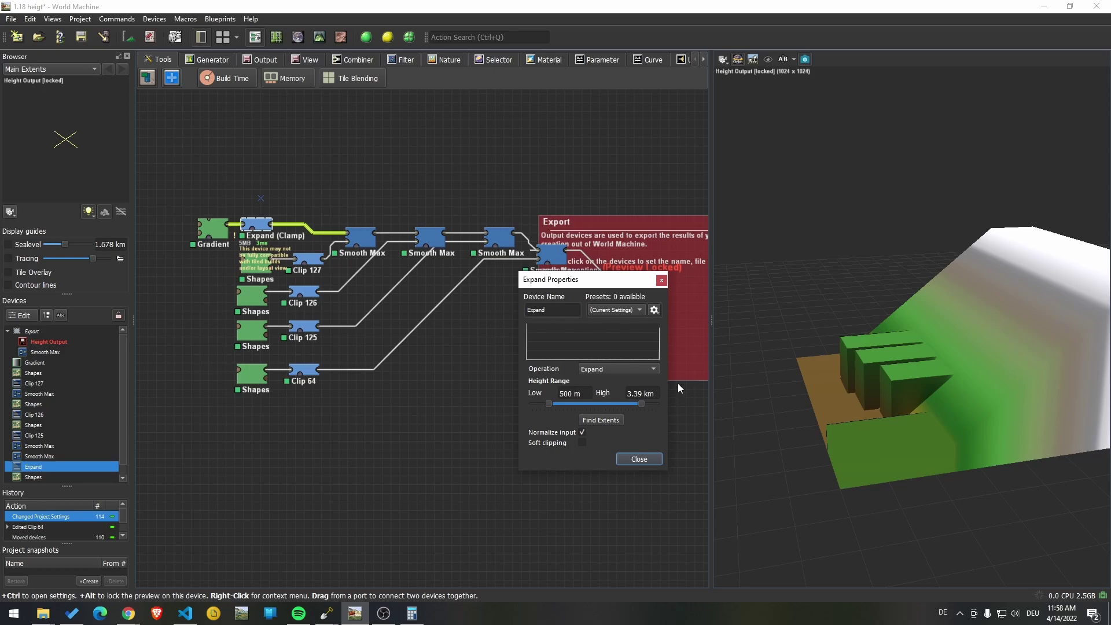
left_click(652, 457)
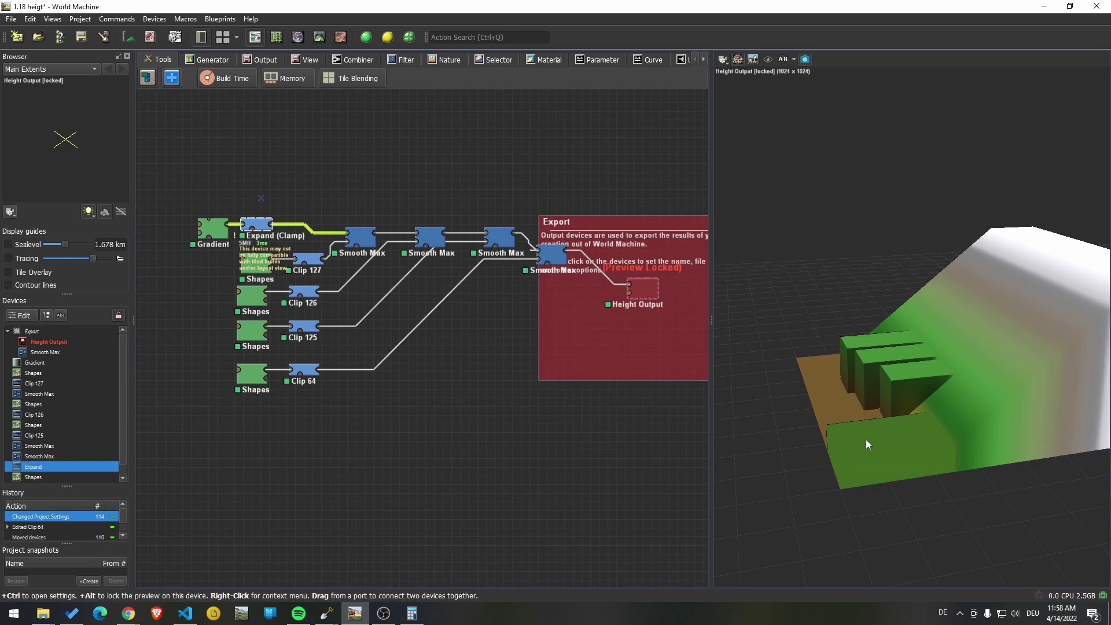
left_click_drag(866, 439, 581, 351)
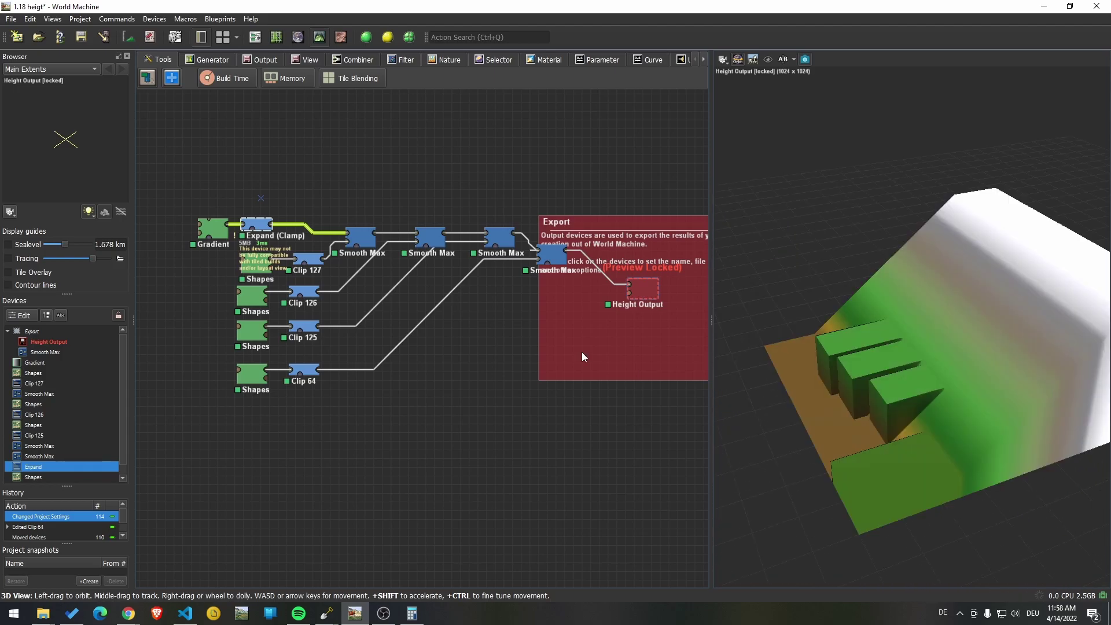
Preview each of the four Smooth Max stages in turn, then the final Height Output
left_click(360, 237, "alt")
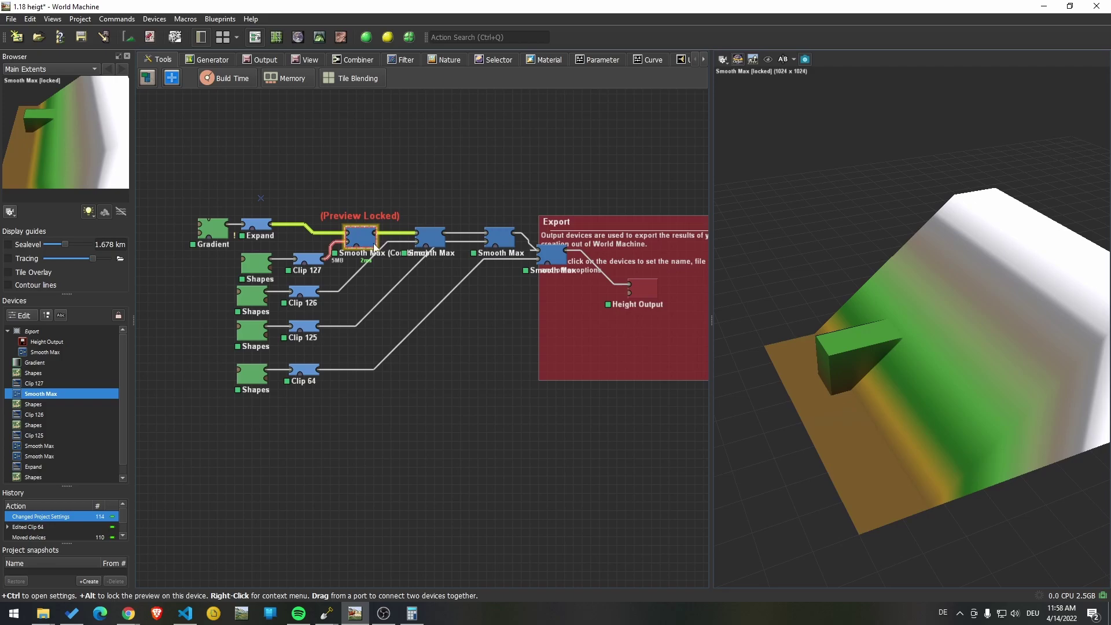
left_click(429, 237, "alt")
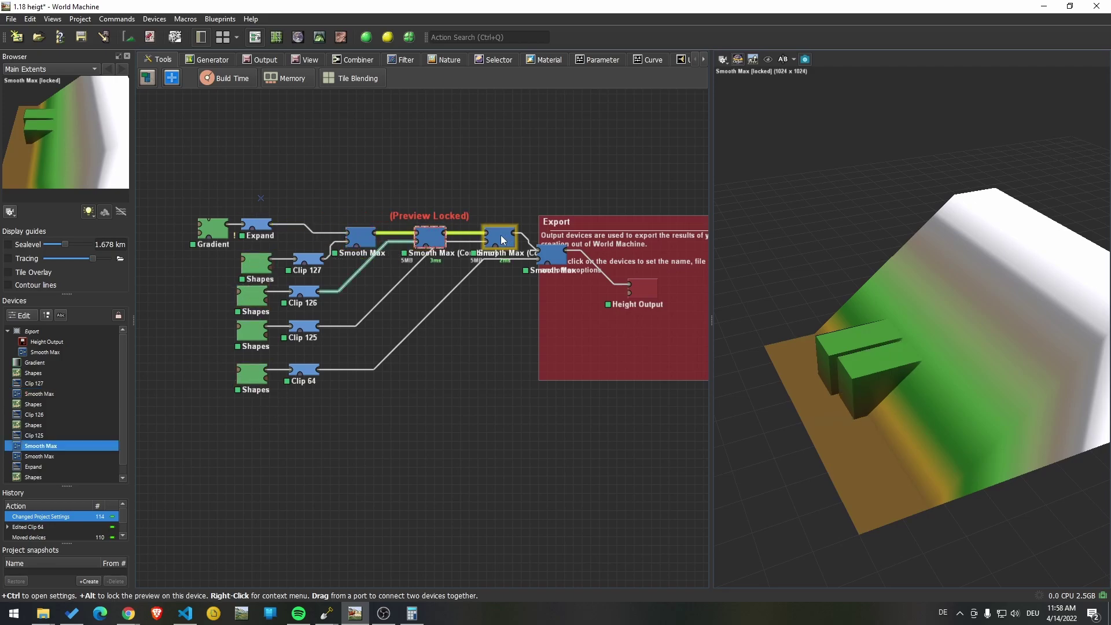
left_click(499, 237, "alt")
left_click(551, 254, "alt")
left_click_drag(775, 399, 978, 467)
left_click(642, 293, "alt")
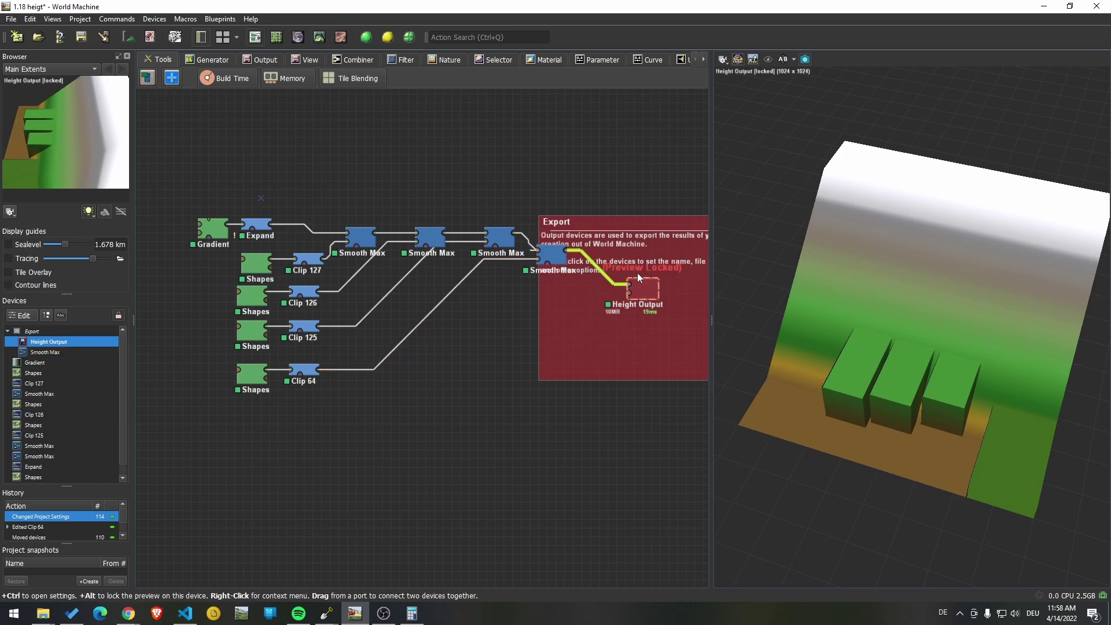
Zoom into the left part of the graph and preview the top Shapes device's box
right_click_drag(637, 273, 599, 291)
scroll(595, 332, "up", 2)
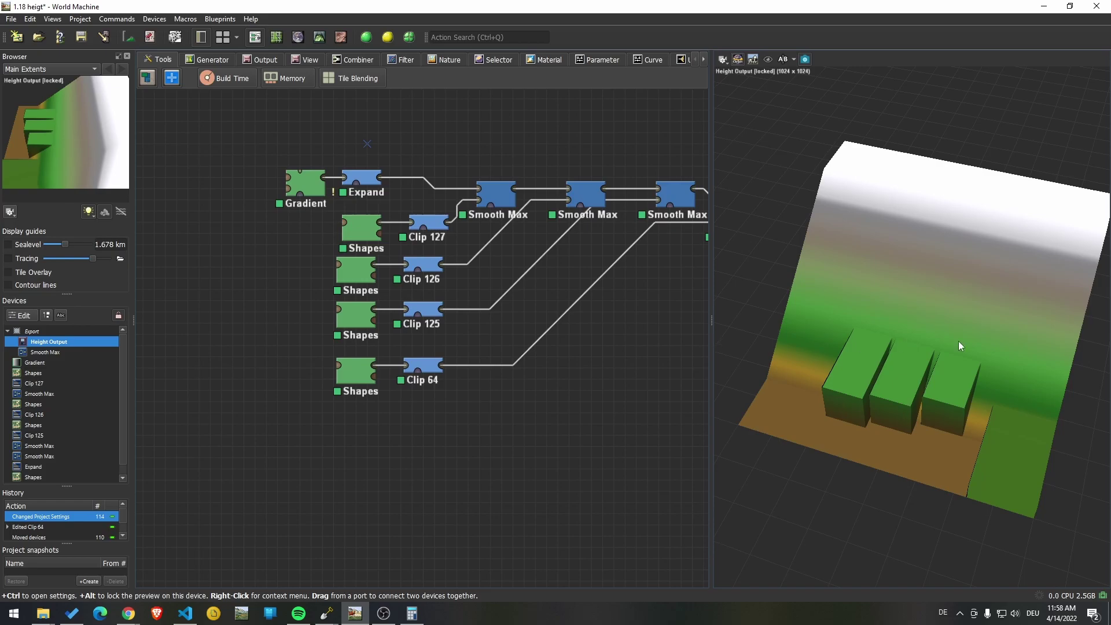
left_click_drag(958, 341, 855, 297)
left_click(361, 227)
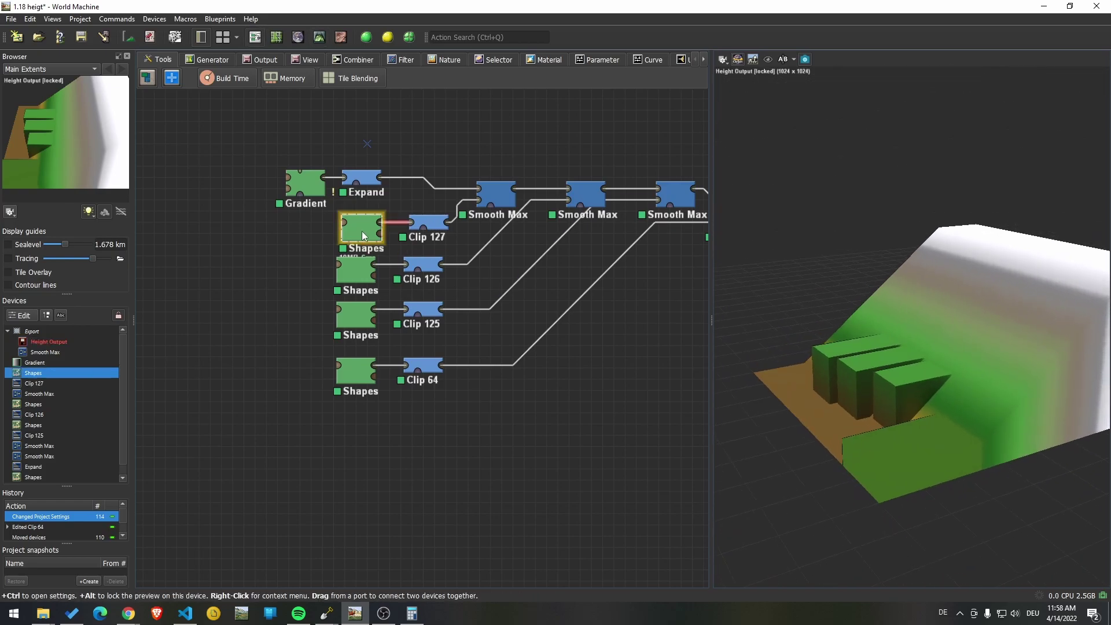
left_click(361, 228, "alt")
Nudge the second Shapes device's green rectangle slightly in its shape editor
double_click(360, 270)
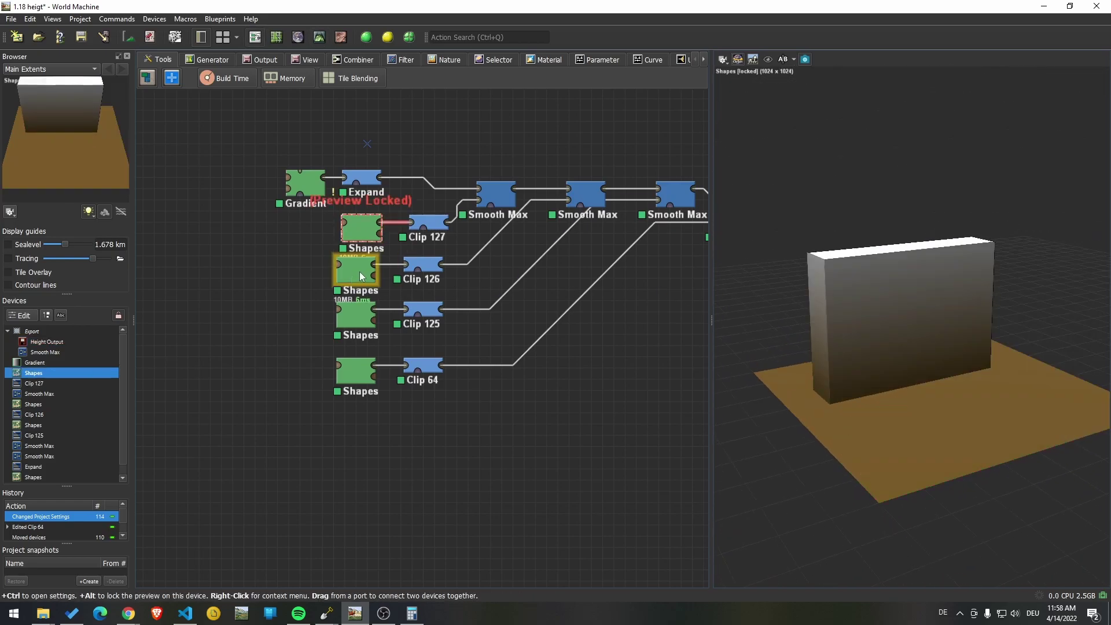
left_click_drag(357, 327, 362, 325)
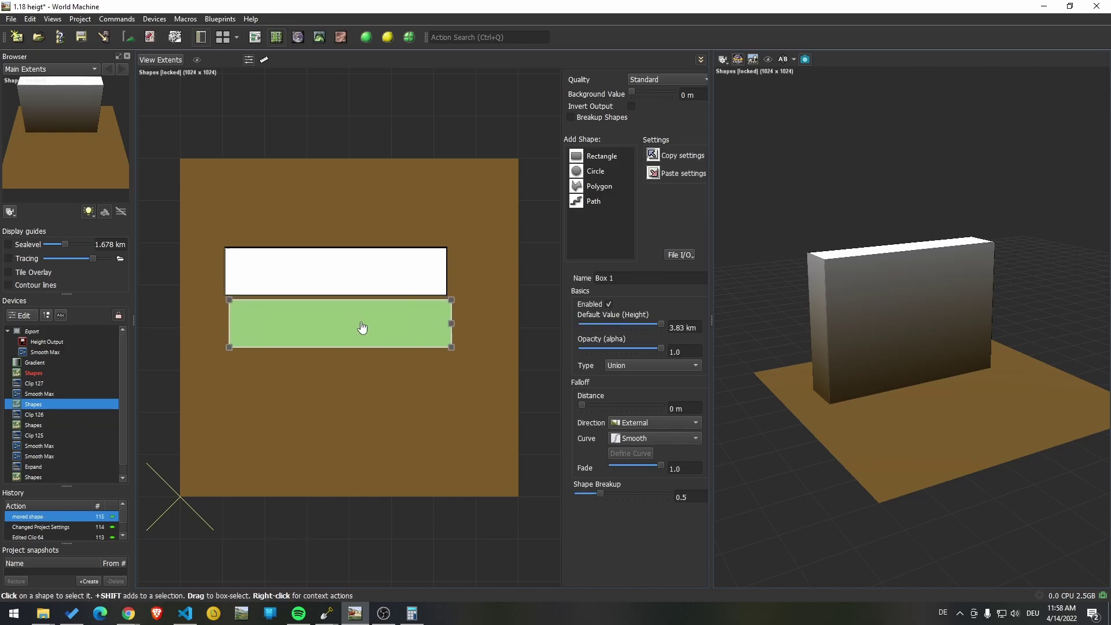
left_click(255, 37)
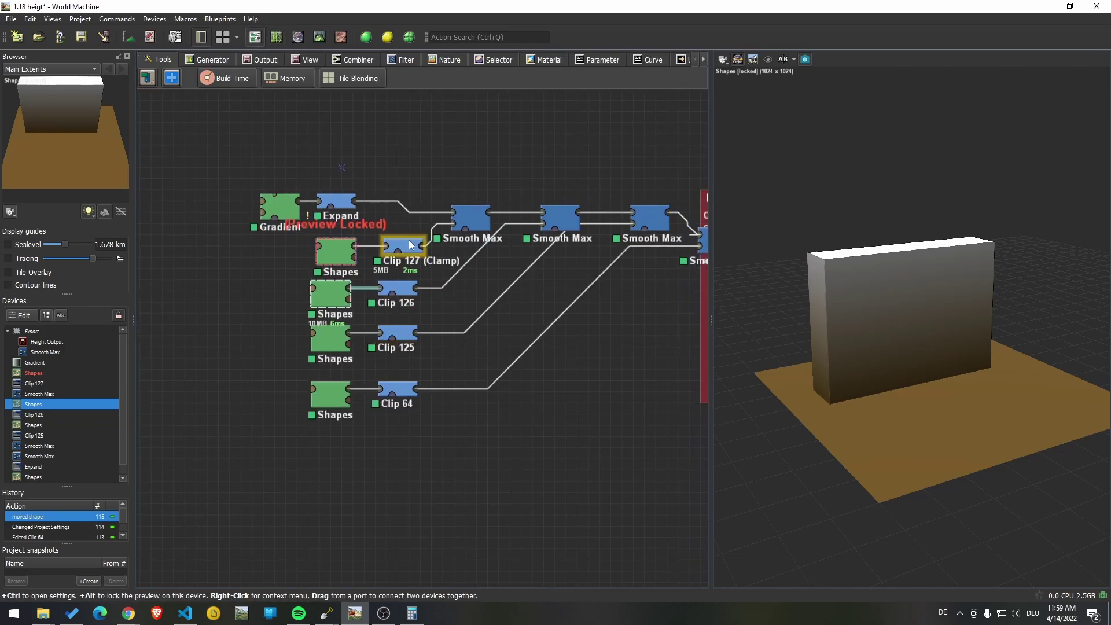
Step through Clip 127, 126, 125 and lock the preview on Clip 64's single block
left_click(406, 247)
left_click(403, 291)
left_click(400, 336)
left_click(405, 391)
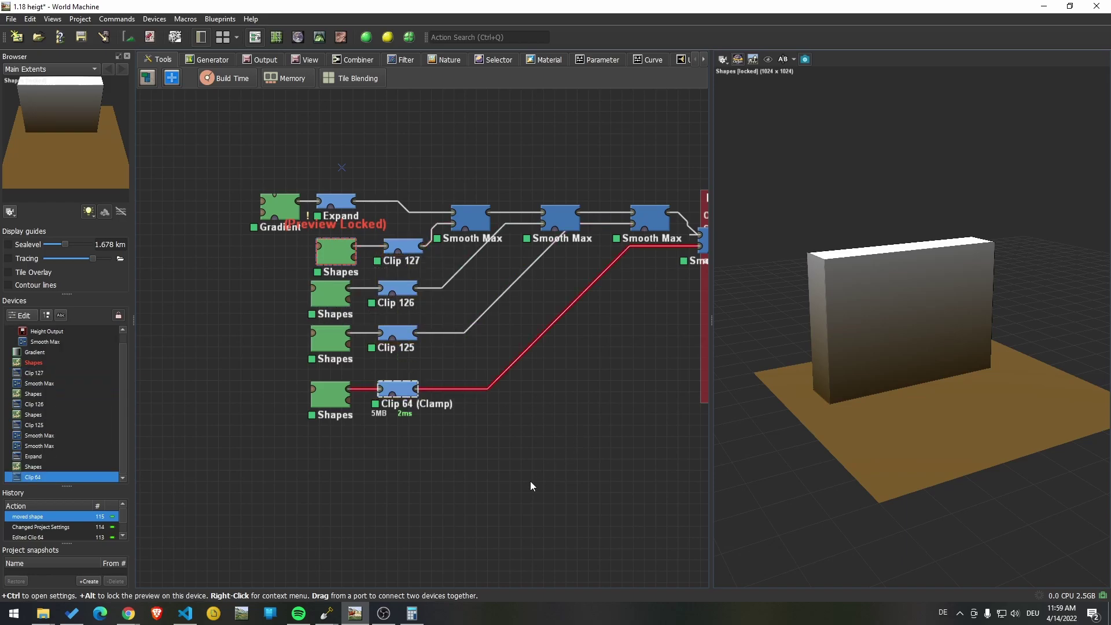
left_click(398, 389, "alt")
left_click_drag(1005, 415, 952, 446)
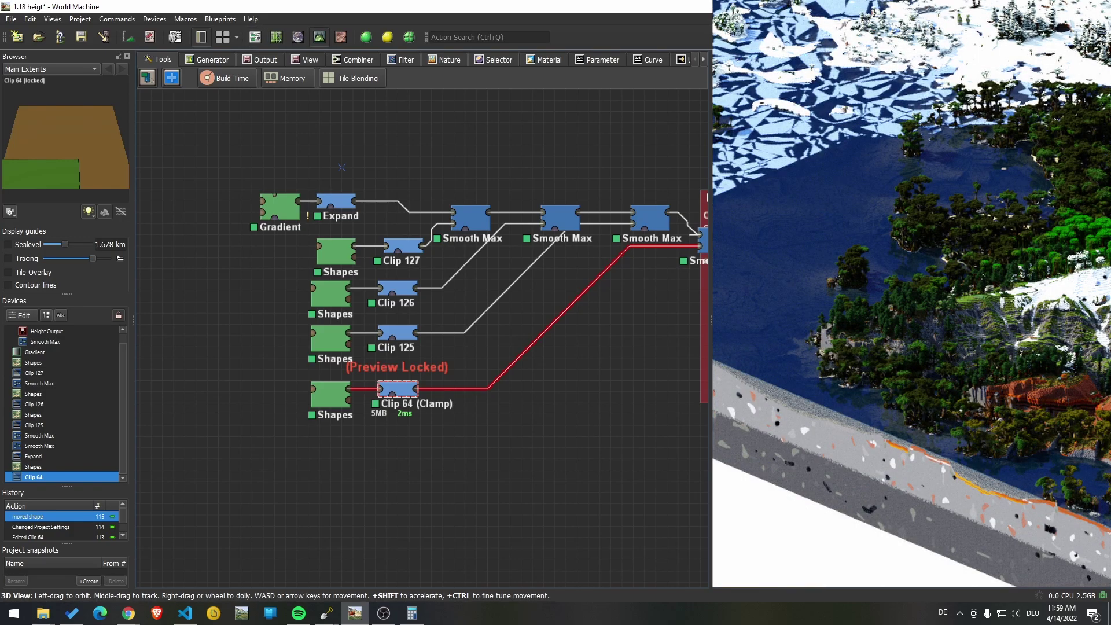
double_click(405, 395)
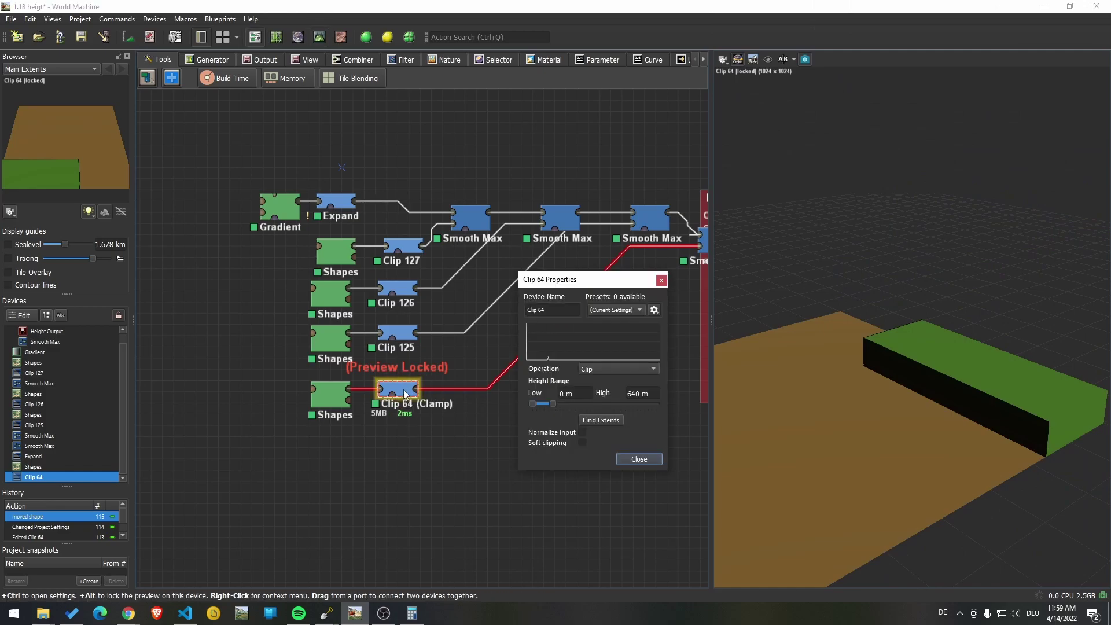
left_click(642, 394)
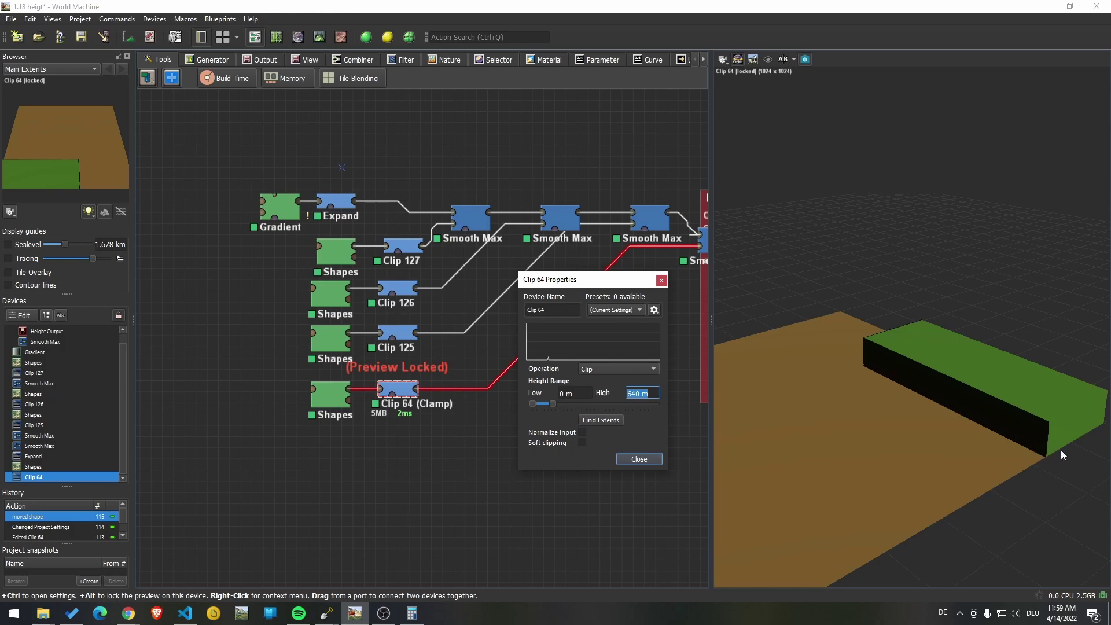
left_click_drag(1060, 449, 835, 446)
left_click_drag(935, 464, 972, 462)
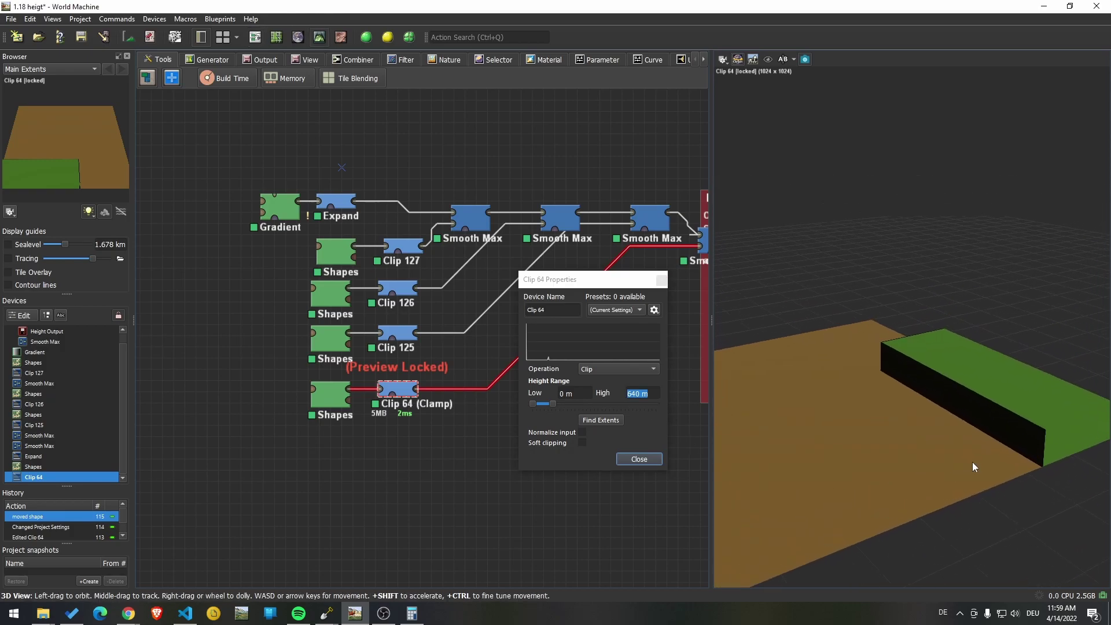
left_click(638, 459)
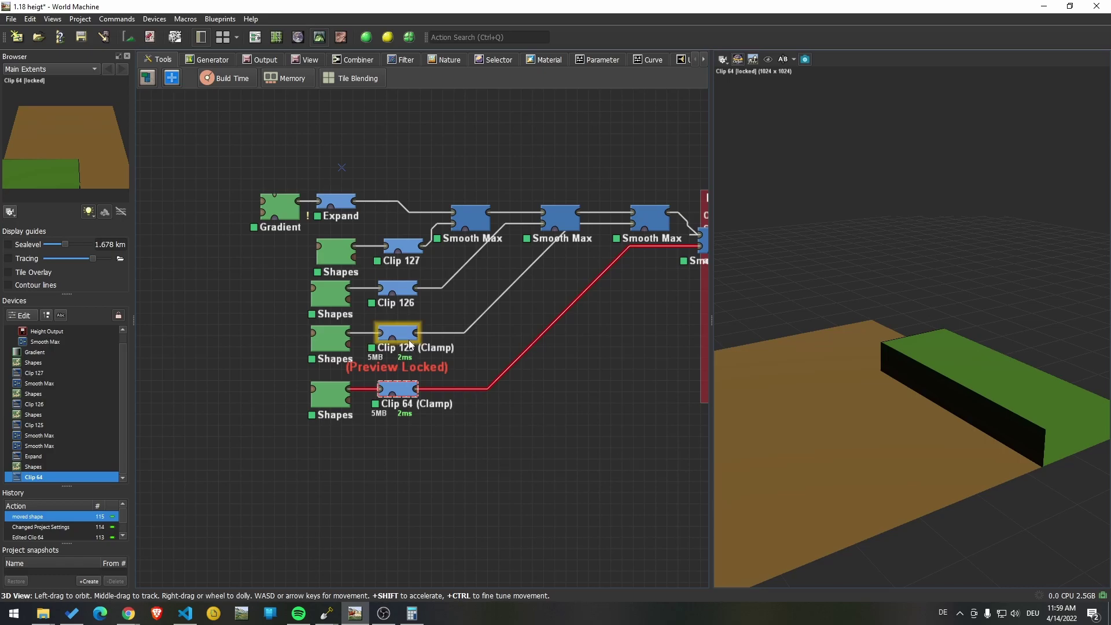
double_click(398, 289)
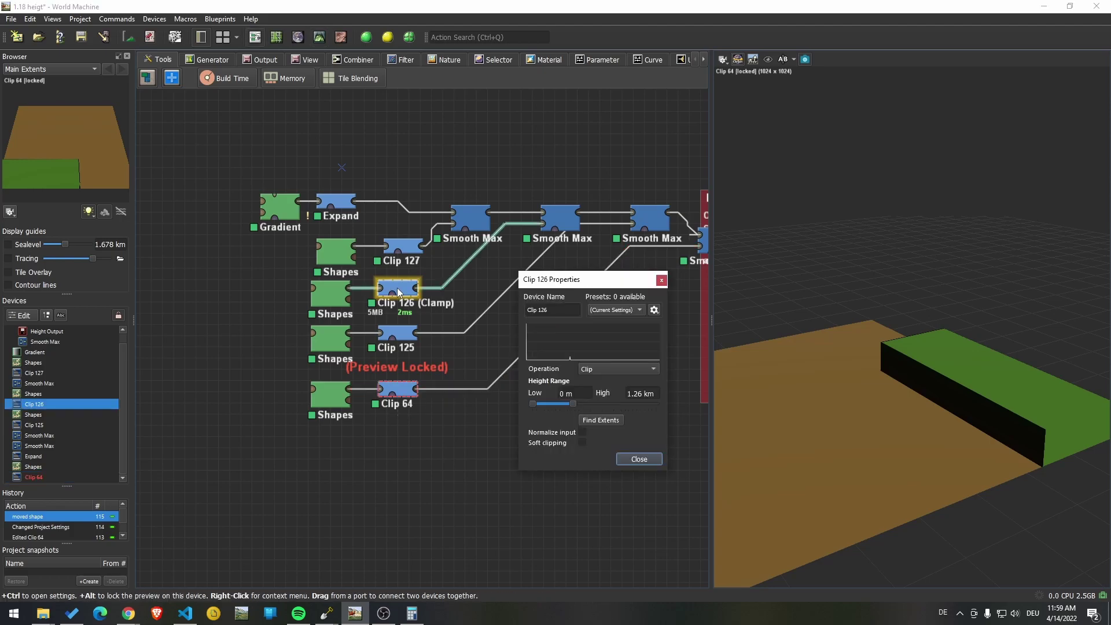
double_click(640, 392)
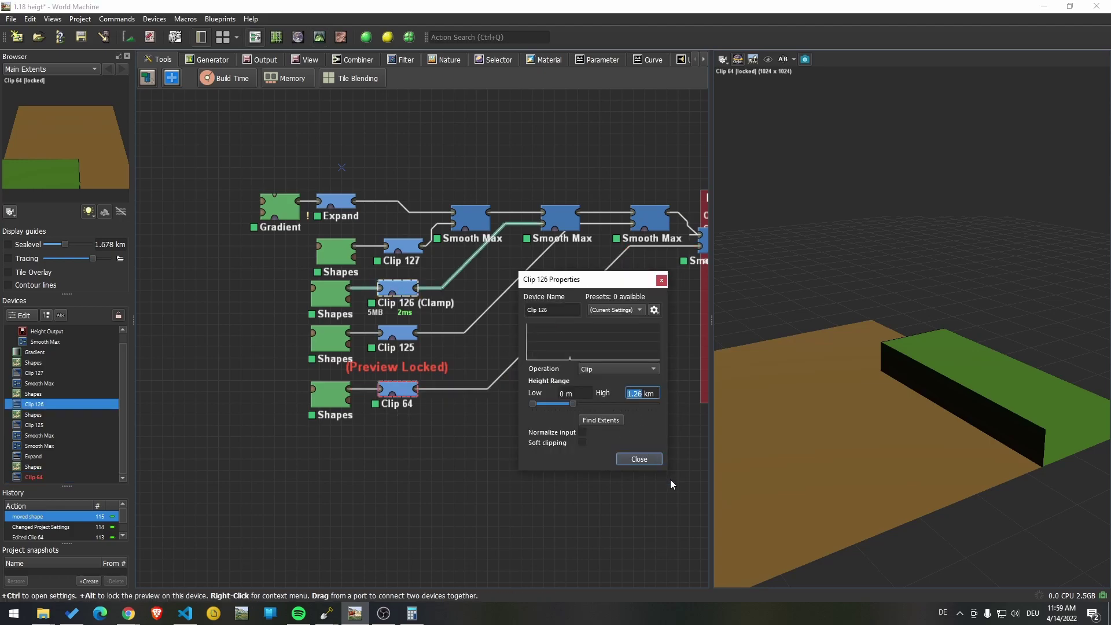
key("Escape")
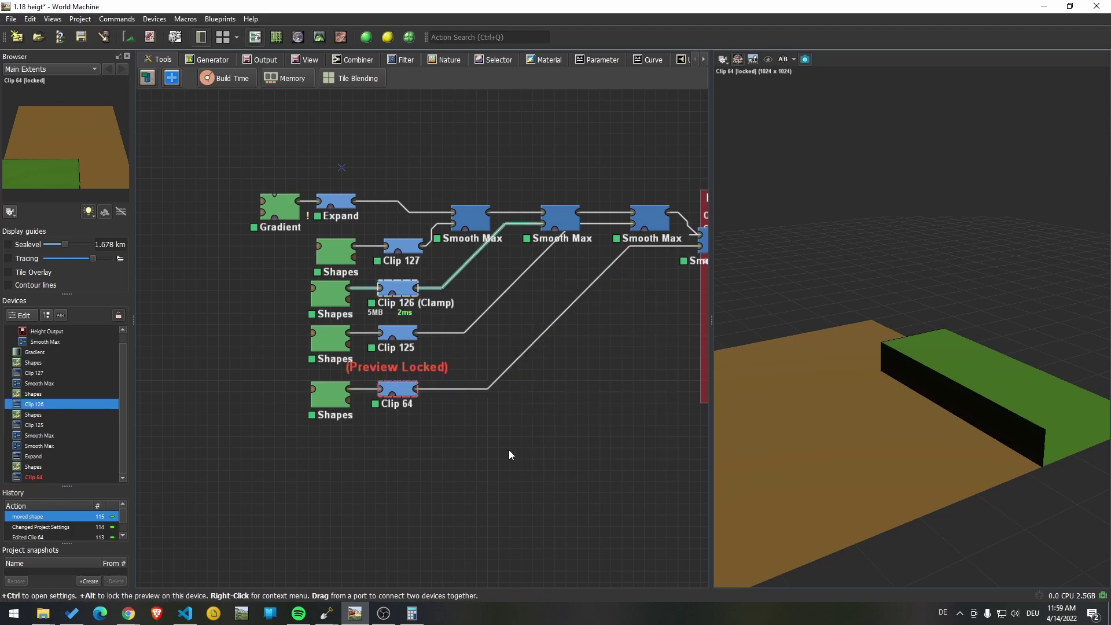
left_click(544, 444)
key("alt+Tab")
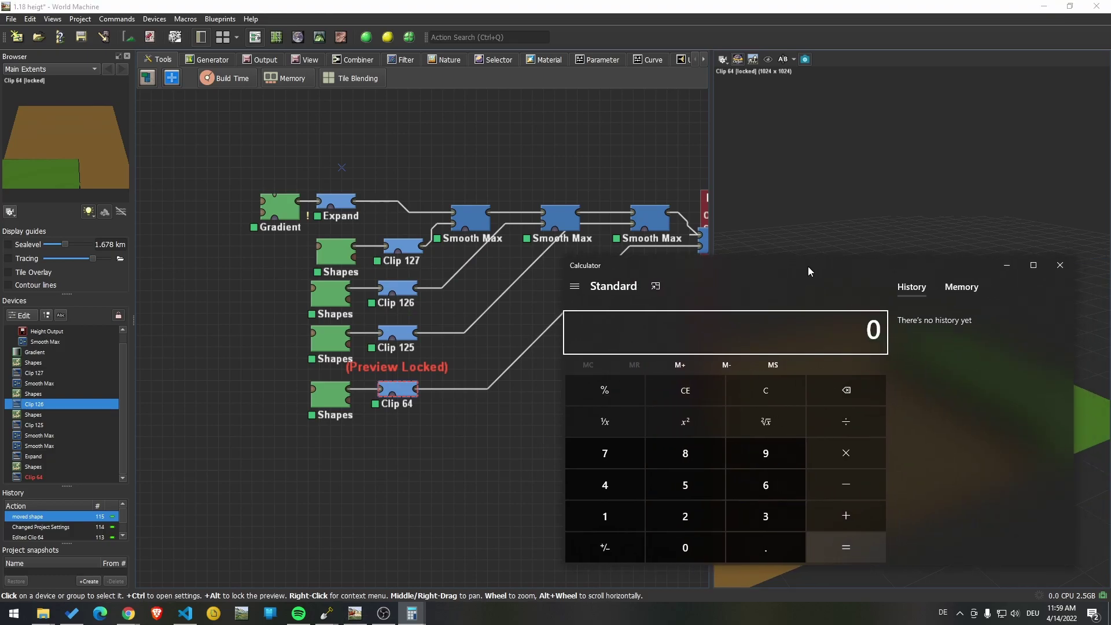
Compute 64 + 62 = 126 in Calculator
type("64 + 62")
key("Return")
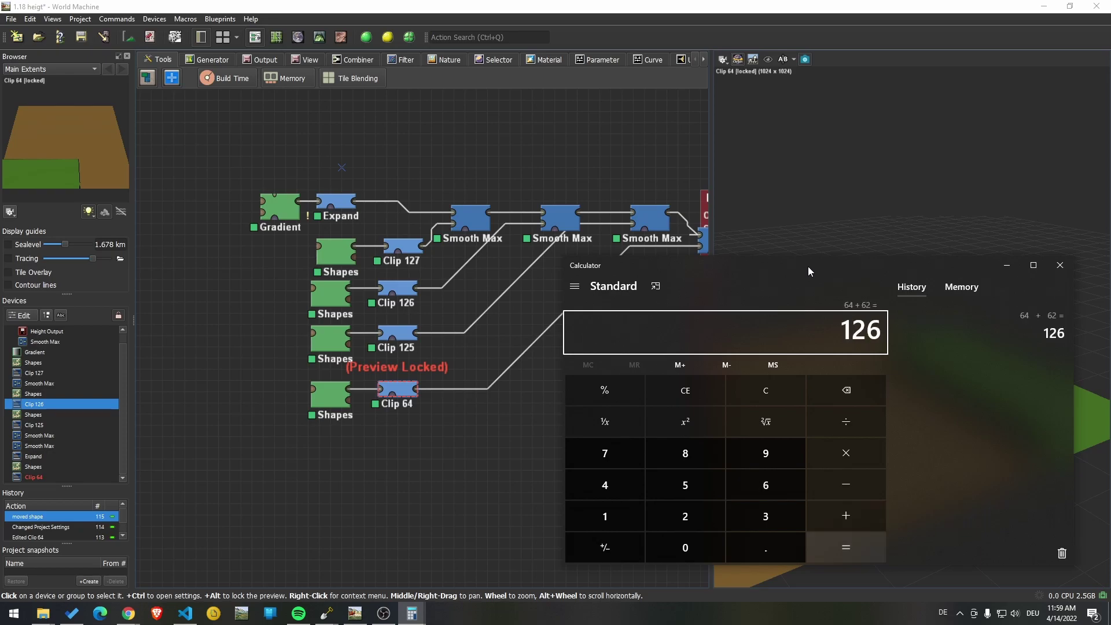
Check the Clip 125 and Clip 127 height settings, then select the Height Output device
left_click(1007, 265)
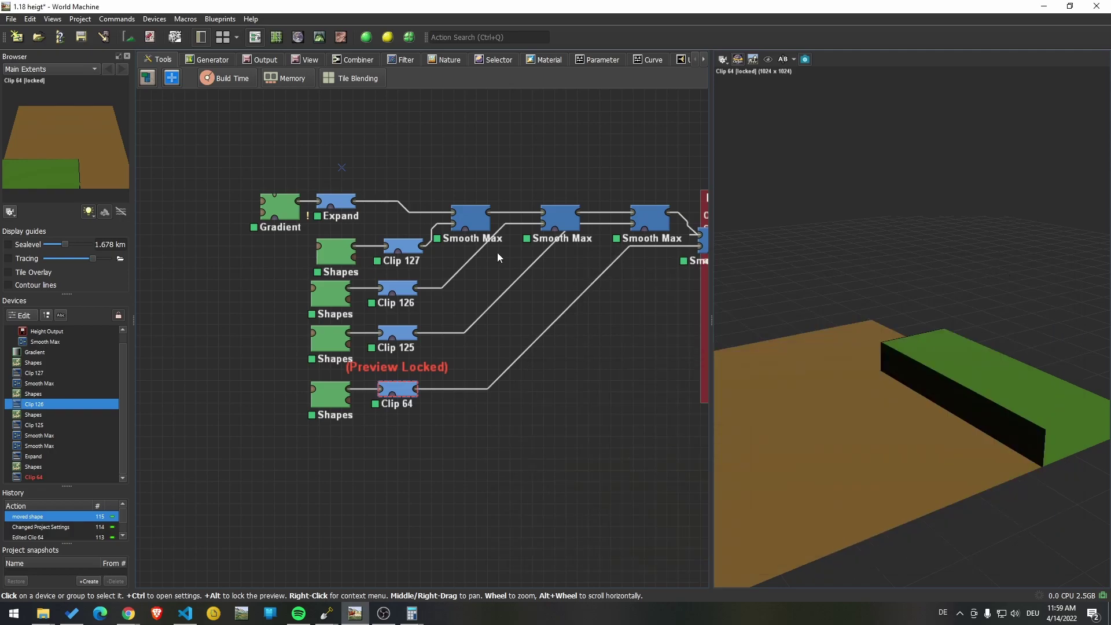
left_click(407, 335)
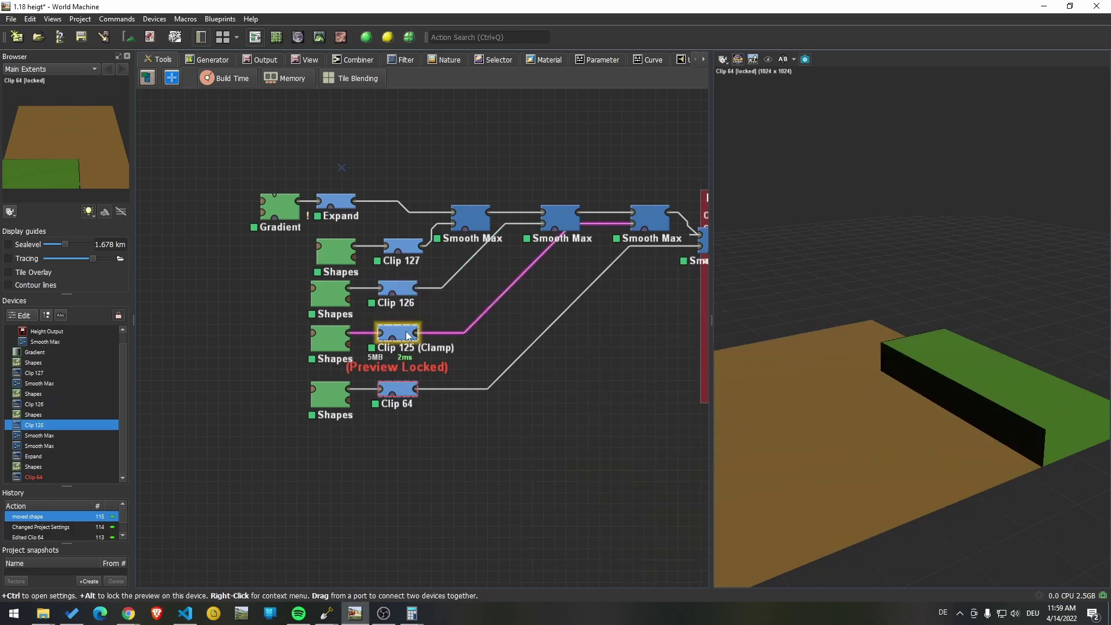
double_click(405, 339)
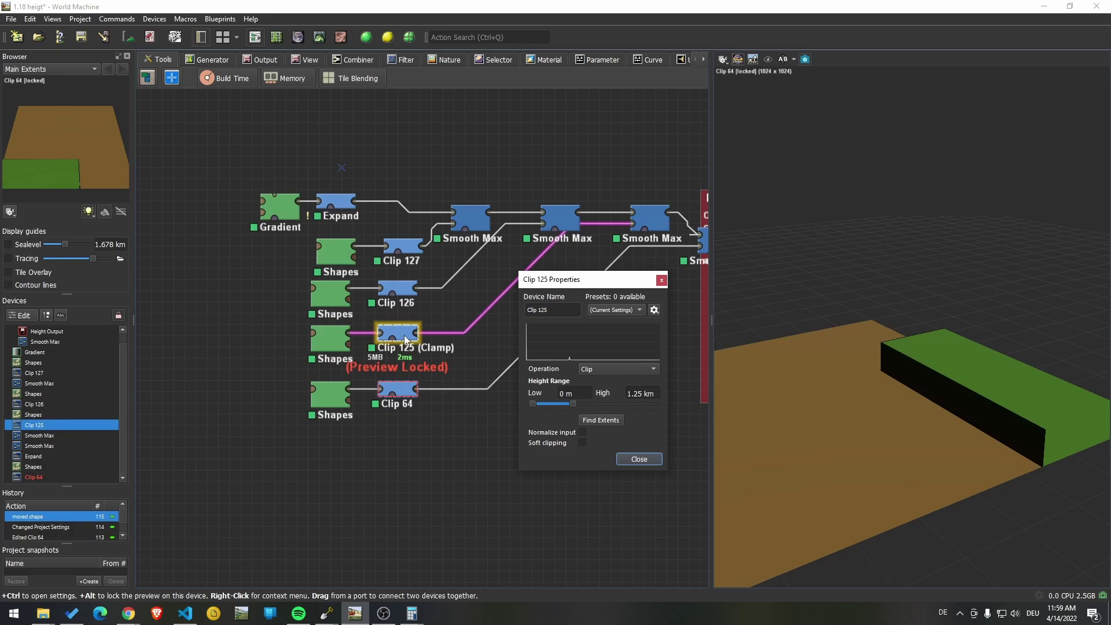
double_click(407, 248)
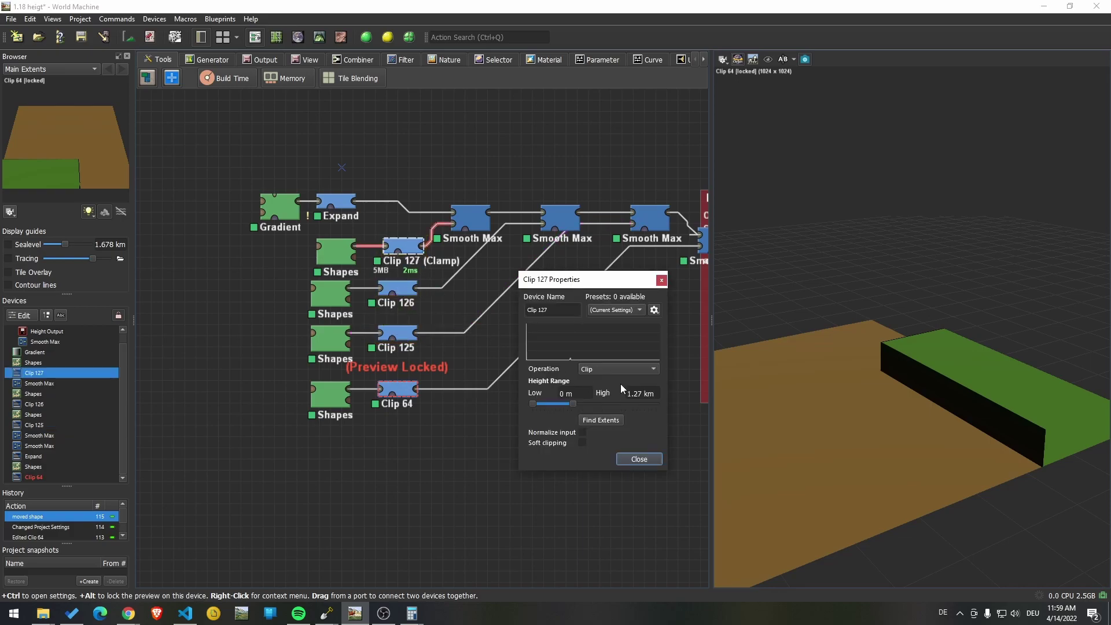
key("Return")
scroll(578, 324, "right", 6)
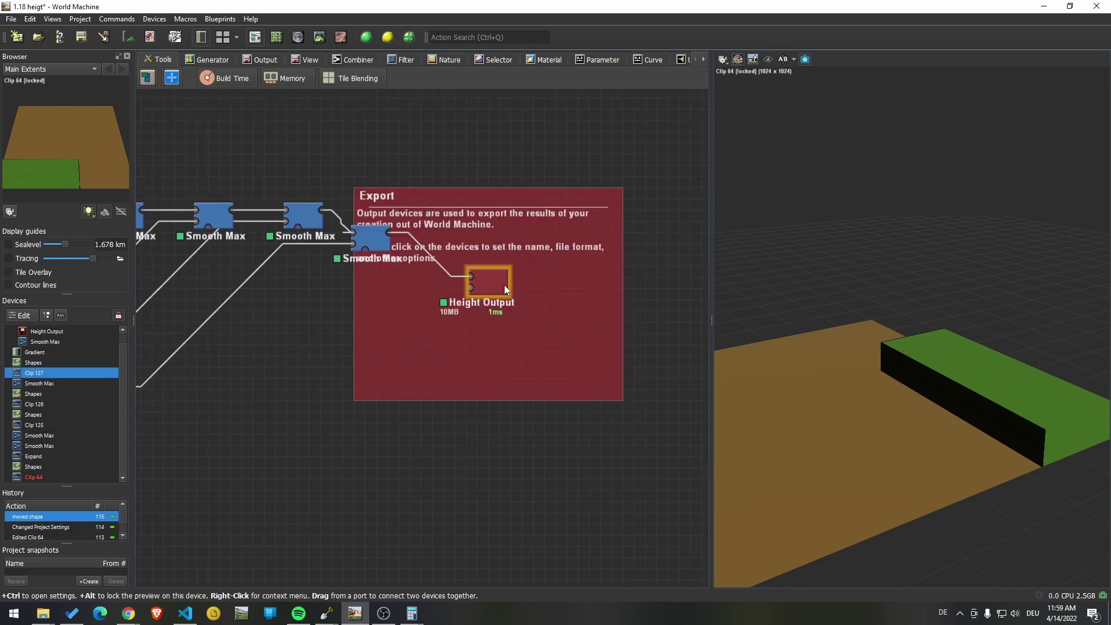
left_click(494, 284)
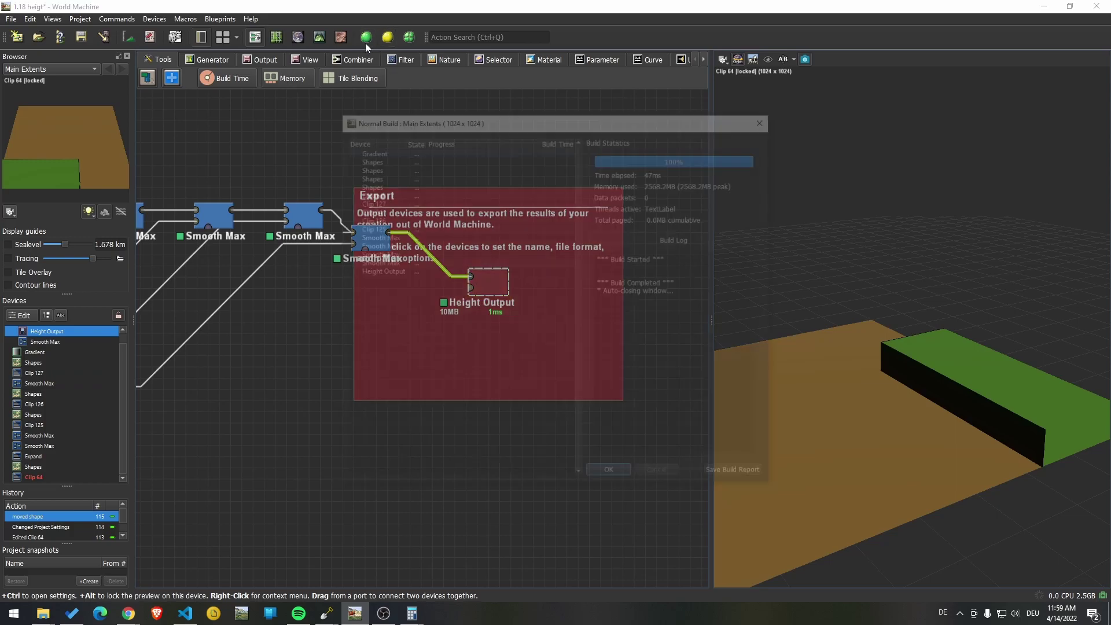
Import 1.18 heigt Height Output-1024.png as an [ALPHA] Minecraft 1.18 or later height map
mouse_move(324, 617)
left_click(264, 556)
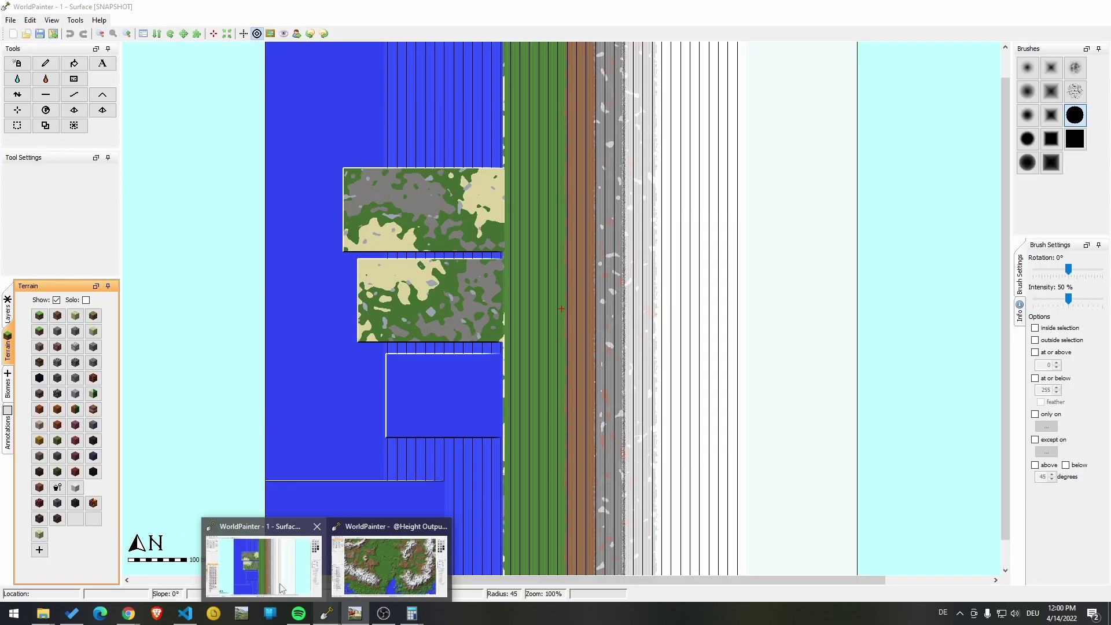
key("ctrl+m")
left_click(482, 135)
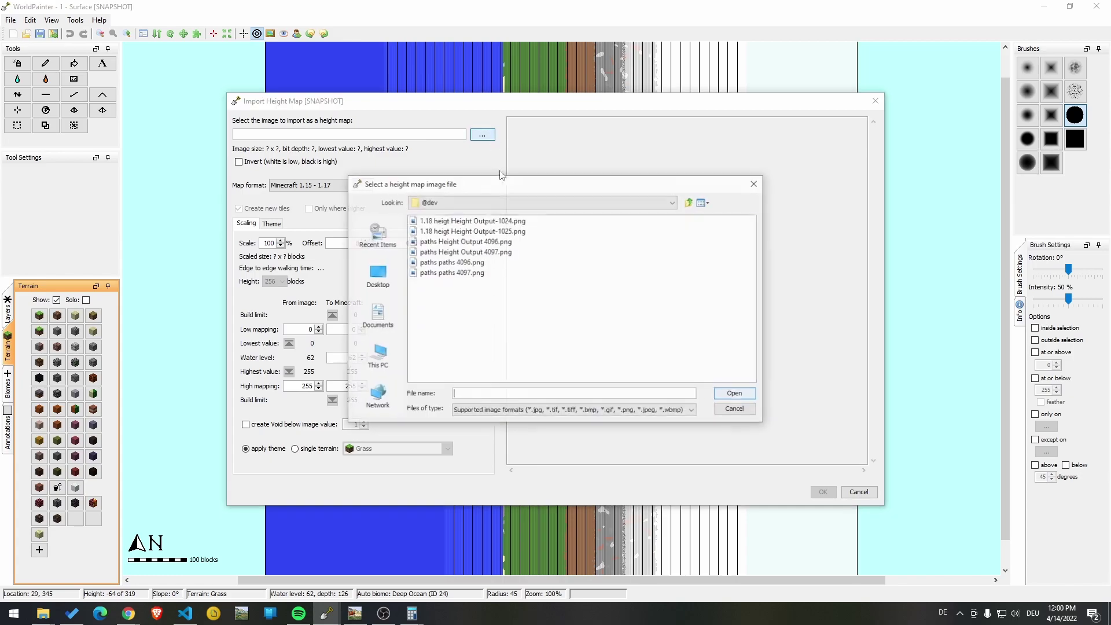
left_click(462, 221)
left_click(736, 394)
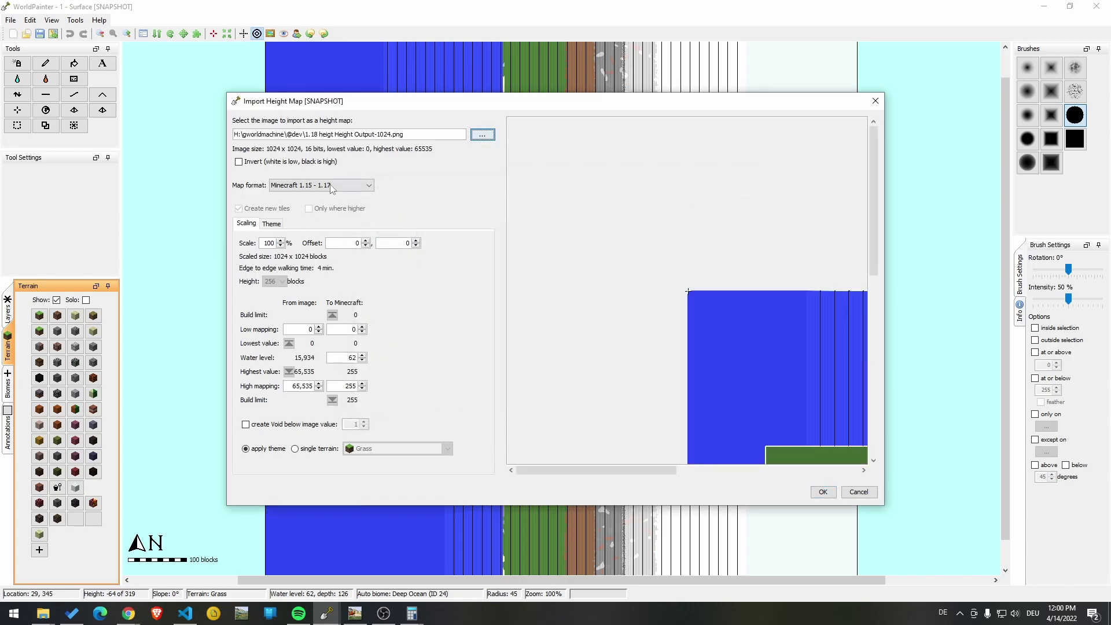
left_click(324, 186)
left_click(331, 234)
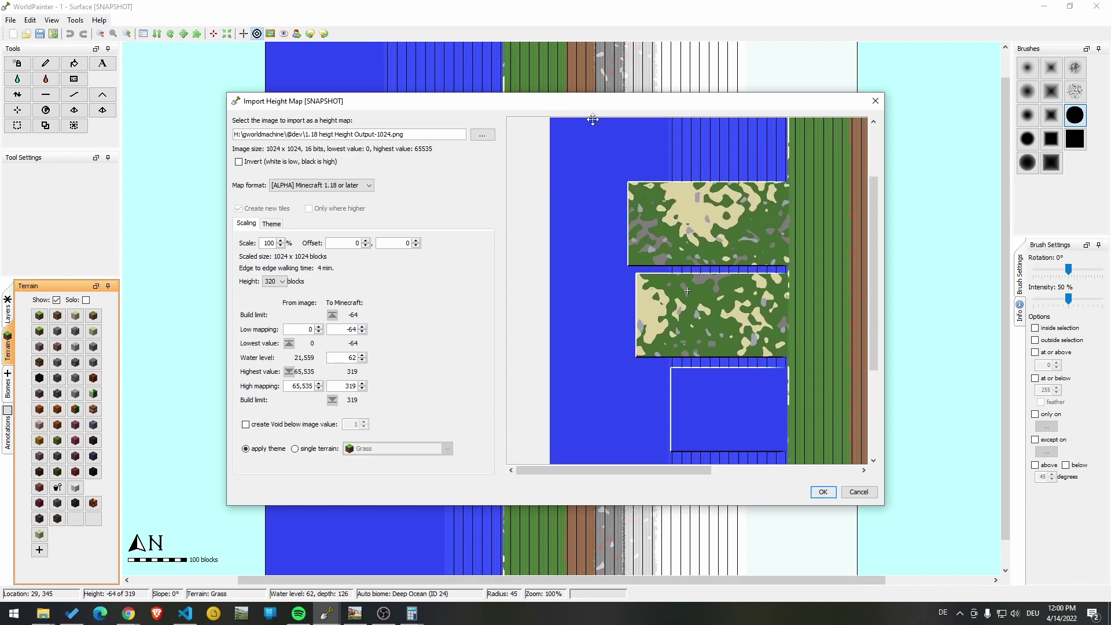
left_click(822, 492)
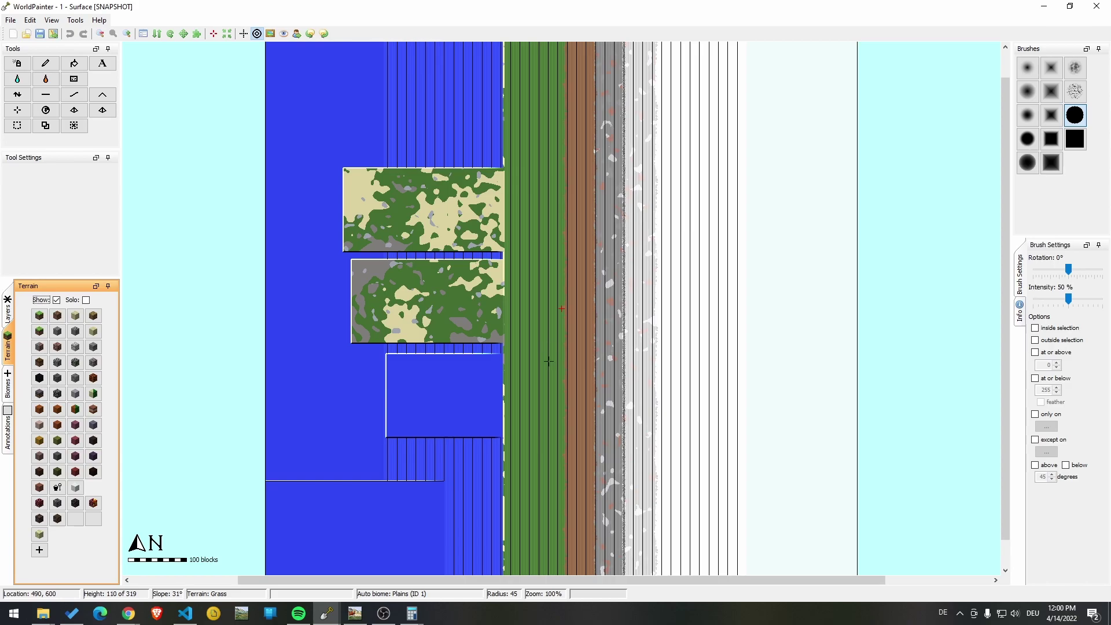
Zoom the map out to 50% and centre the whole imported terrain
middle_click_drag(309, 388, 376, 340)
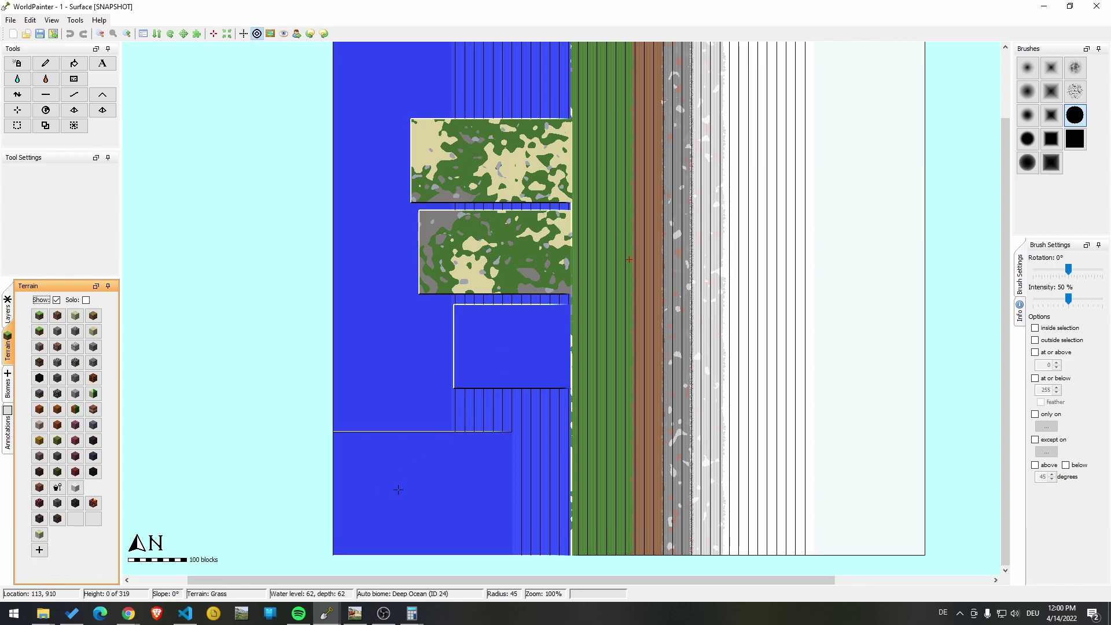
scroll(429, 347, "down", 1)
middle_click_drag(399, 336, 345, 369)
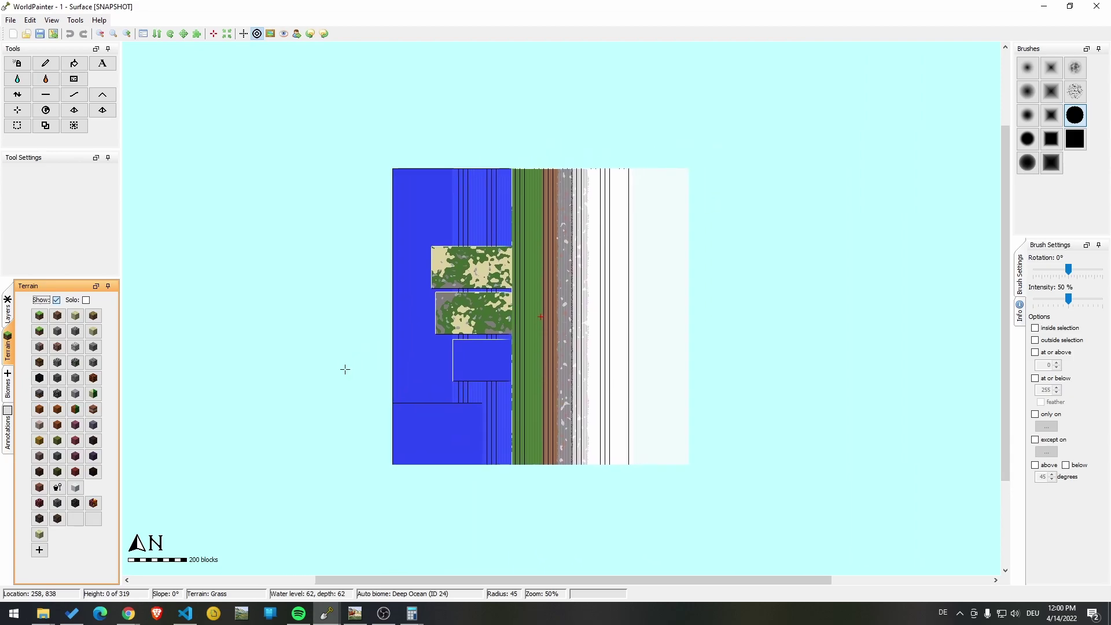